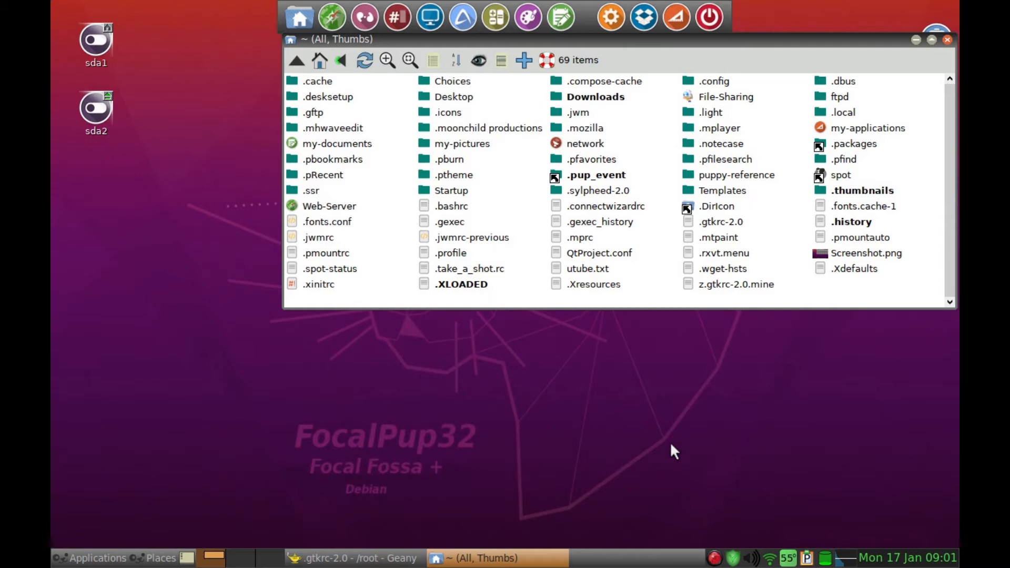
# View Screenshot.png from the home folder as a reference for the file manager's background, and close the image.
pyautogui.click(853, 254)
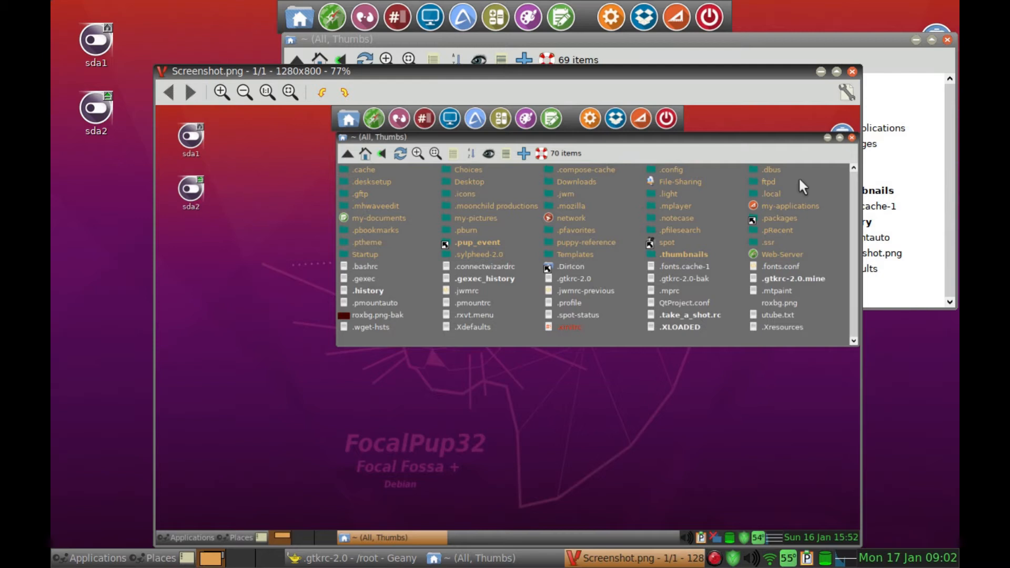
pyautogui.press('Escape')
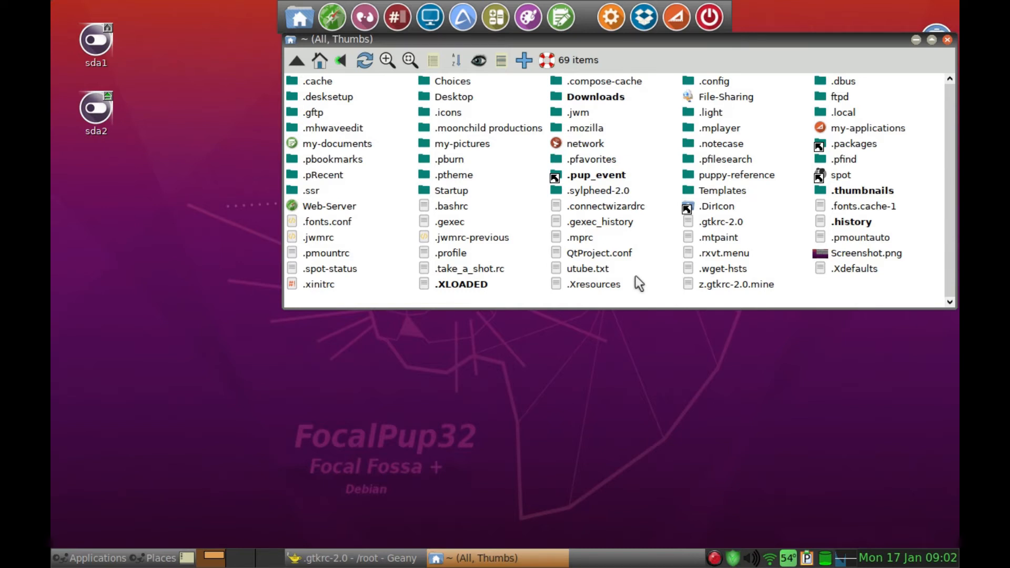
# Show the open .gtkrc-2.0 text in Geany beside the home folder, locate its file there, and return to the full-size editor.
pyautogui.hotkey('alt', 'Tab')
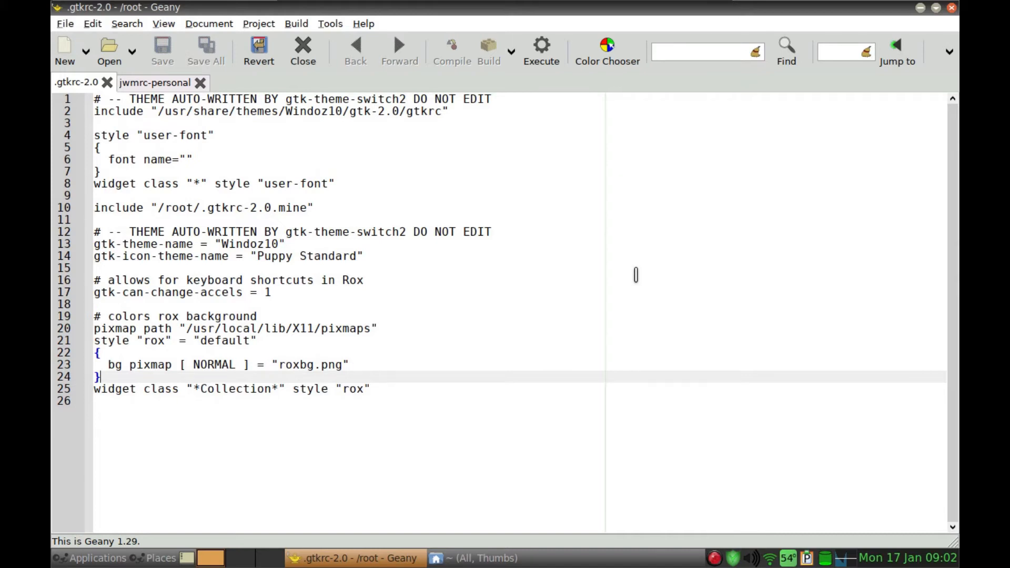
pyautogui.press('super+Left')
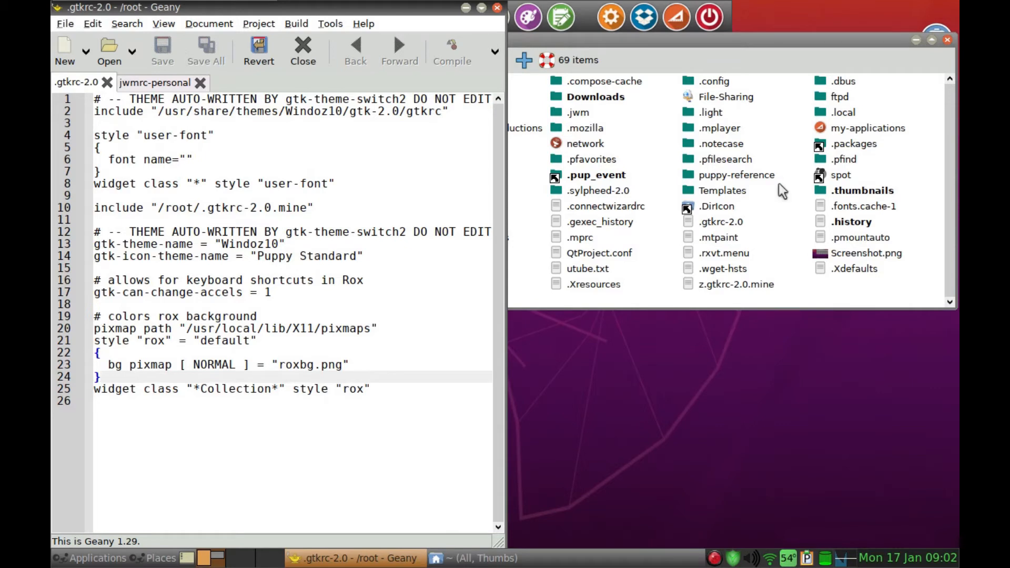
pyautogui.click(793, 40)
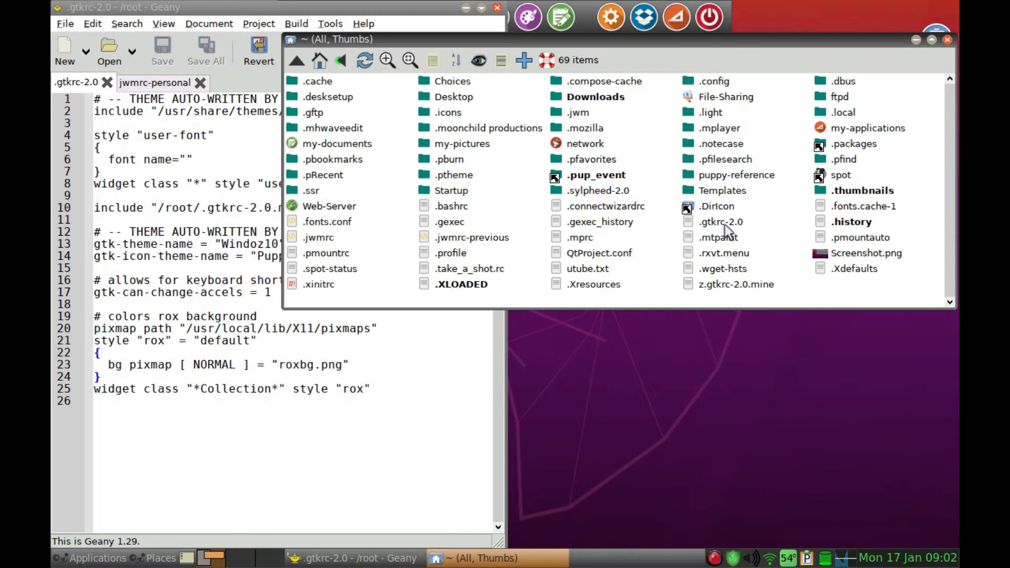
pyautogui.moveTo(727, 230); pyautogui.dragTo(446, 348)
pyautogui.hotkey('alt', 'Tab')
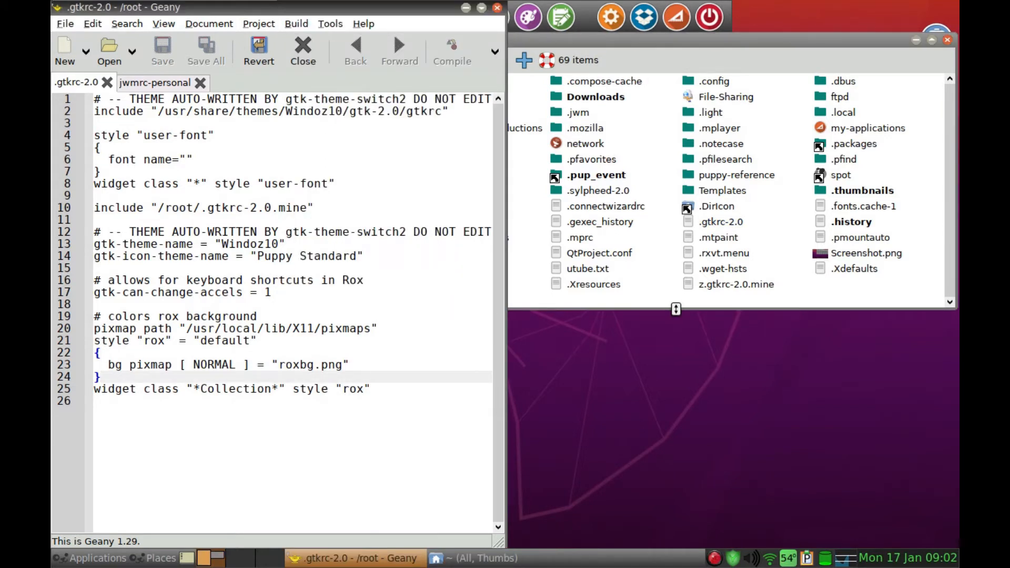
pyautogui.hotkey('alt', 'F10')
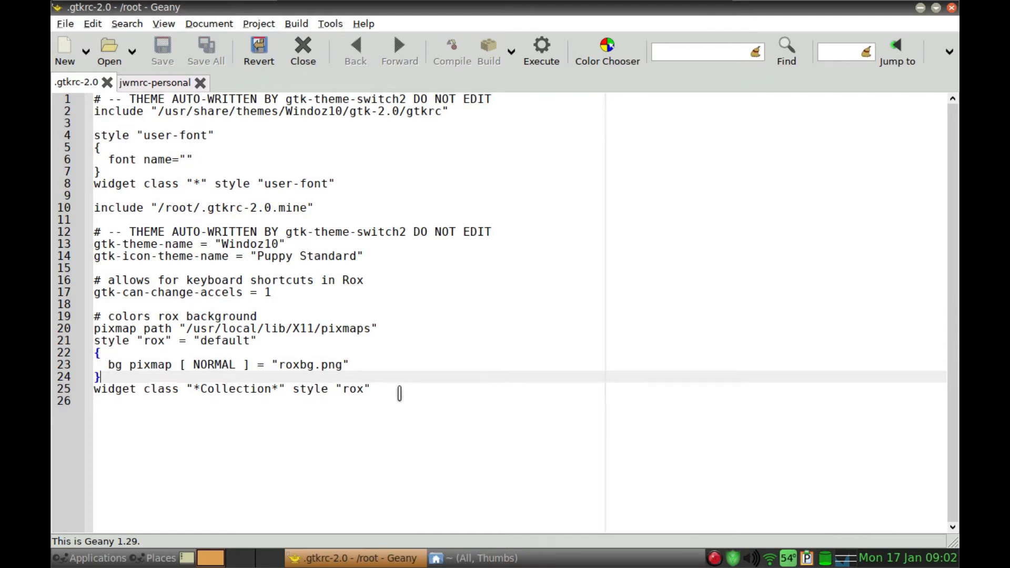
# Examine the "colors rox background" block and its roxbg.png image name in .gtkrc-2.0, and minimize the editor.
pyautogui.moveTo(398, 392); pyautogui.dragTo(80, 316)
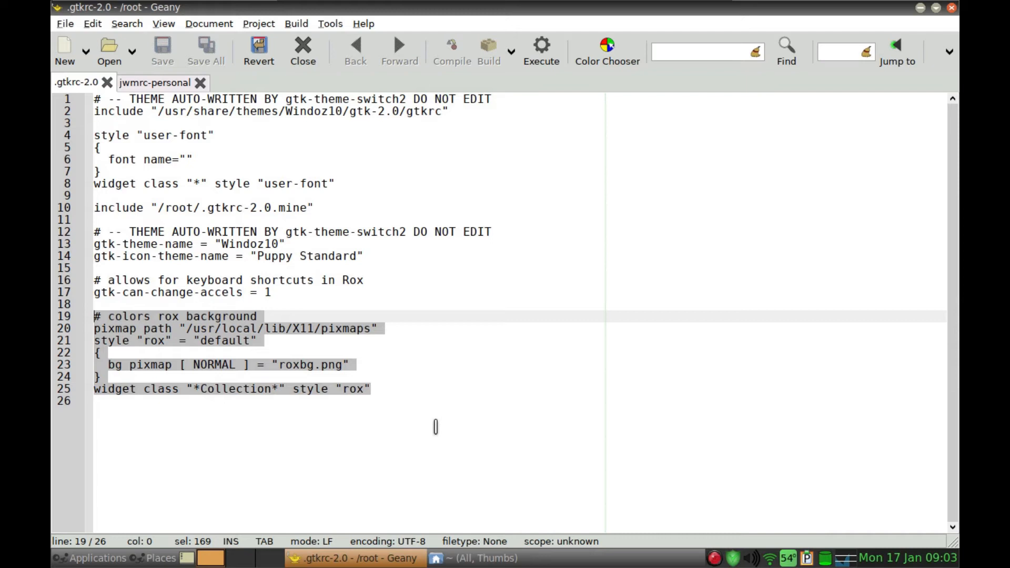
pyautogui.click(435, 427)
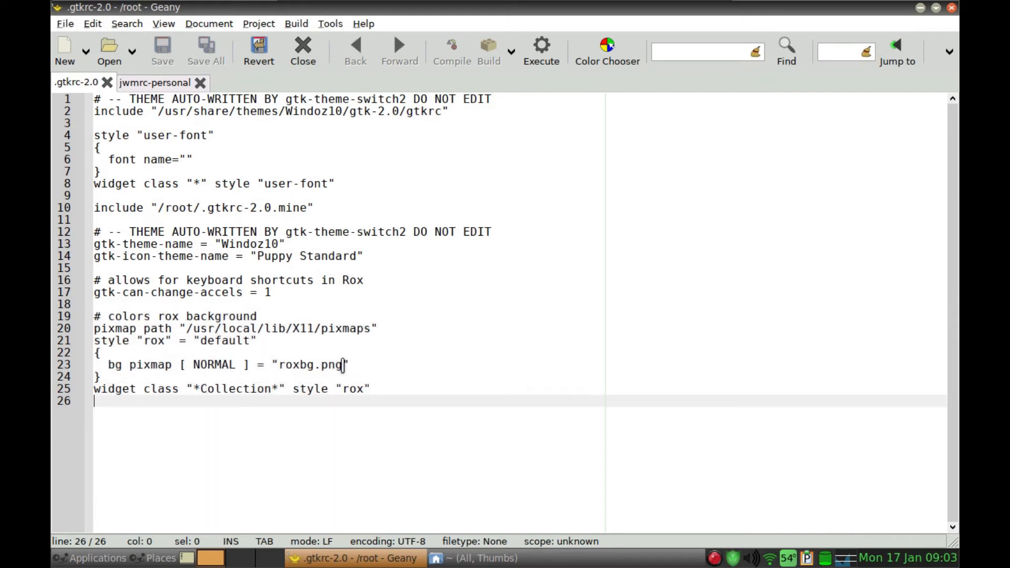
pyautogui.moveTo(343, 365); pyautogui.dragTo(278, 365)
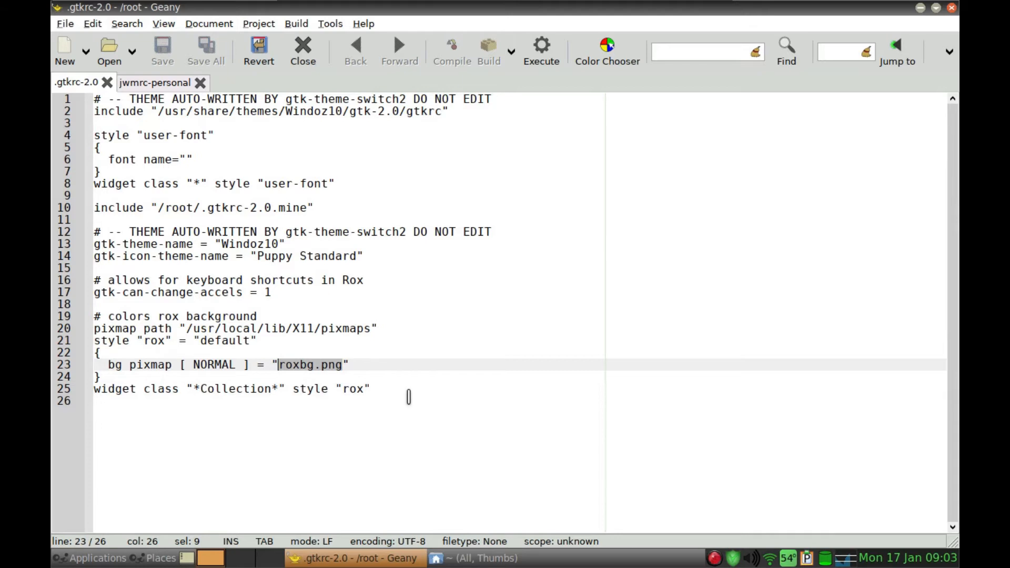
pyautogui.click(441, 399)
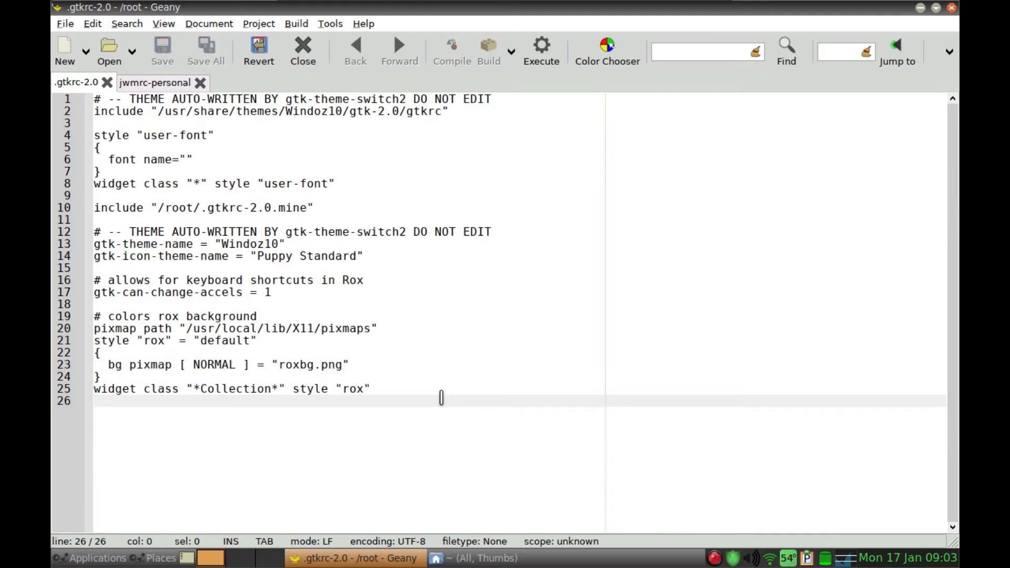
pyautogui.hotkey('alt', 'F9')
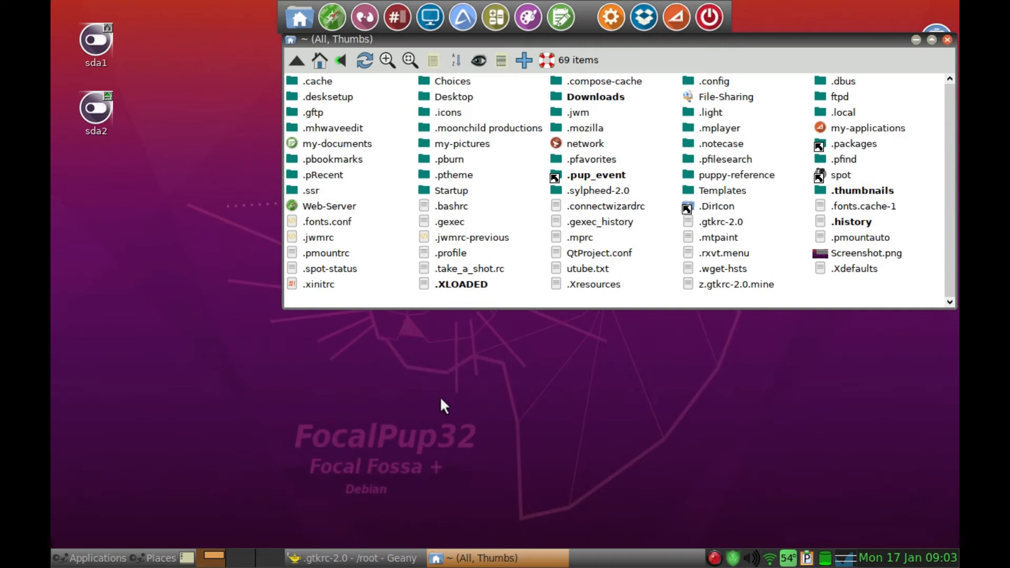
# Open a terminal and launch mtPaint in the background with "mtpaint &".
pyautogui.hotkey('ctrl', 'alt', 't')
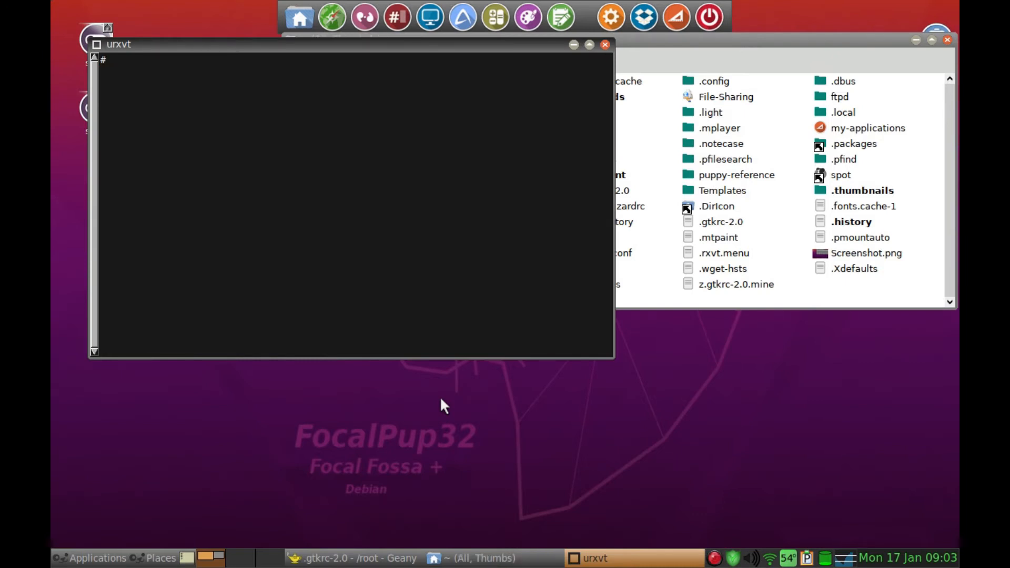
pyautogui.write('mtpaint &')
pyautogui.press('Return')
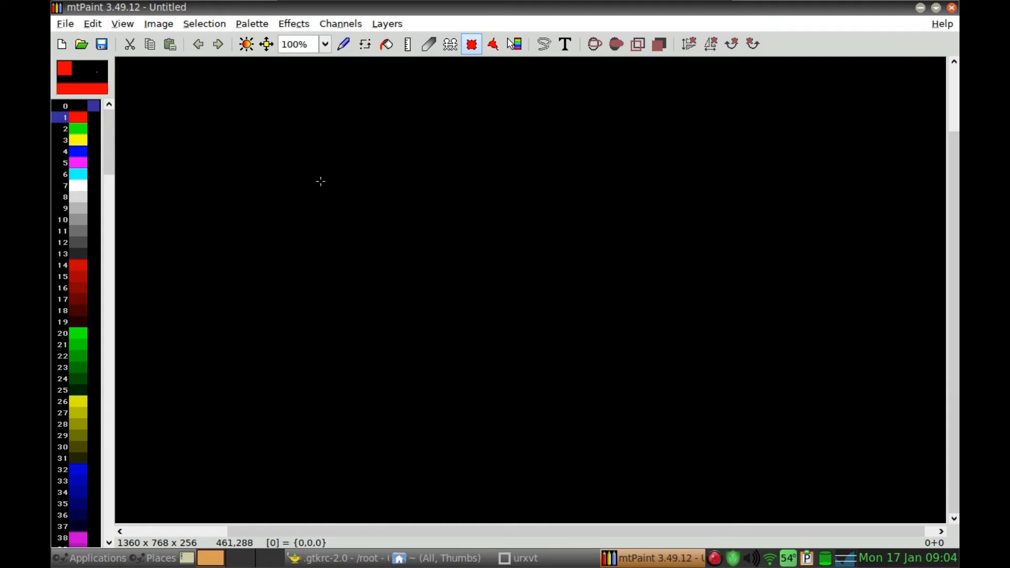
# Flood-fill the whole canvas with the dark grey palette colour 13.
pyautogui.click(387, 49)
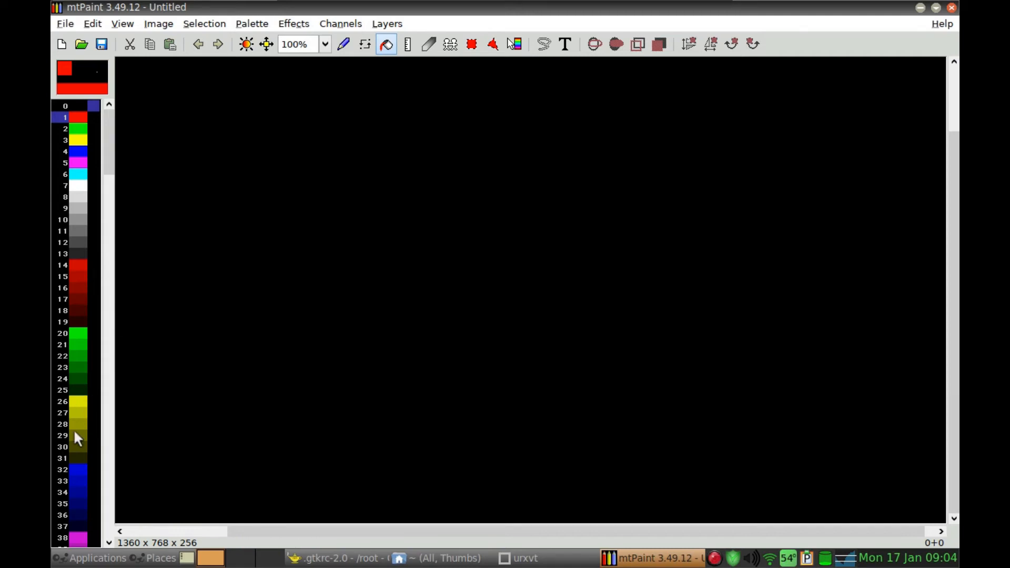
pyautogui.click(79, 256)
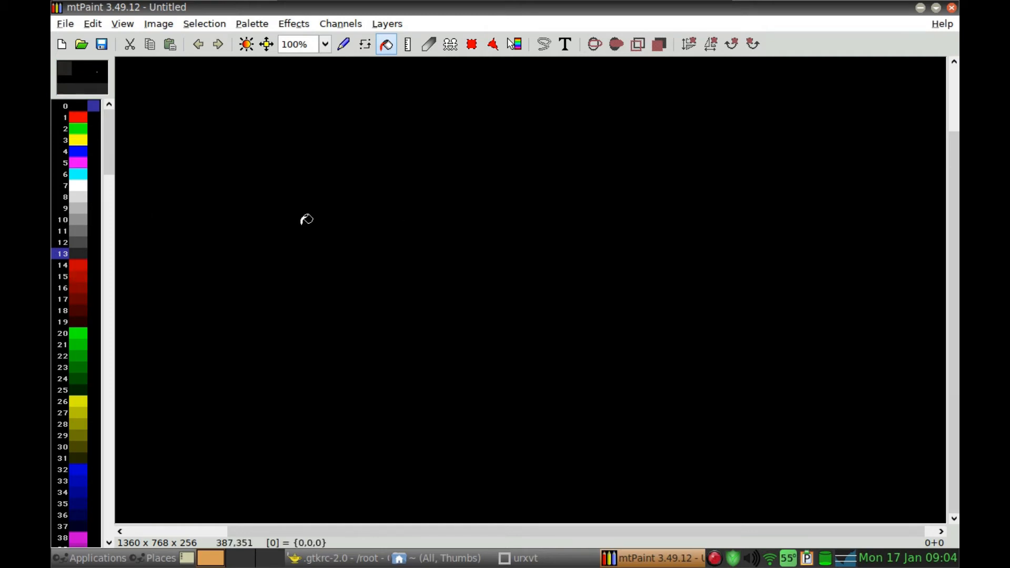
pyautogui.click(315, 219)
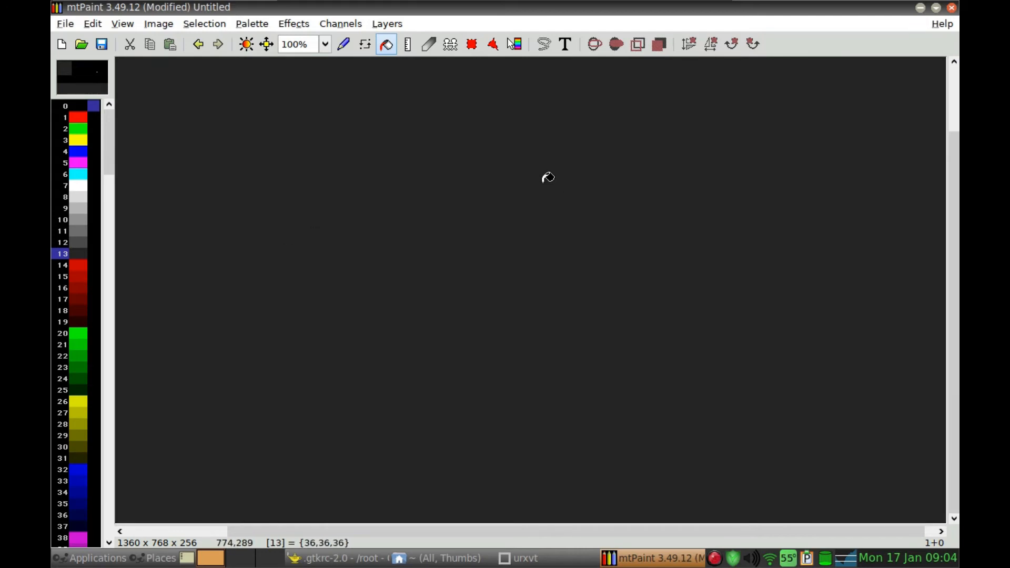
# Save the image as roxbg.png in PNG format in the /root/ folder.
pyautogui.click(62, 30)
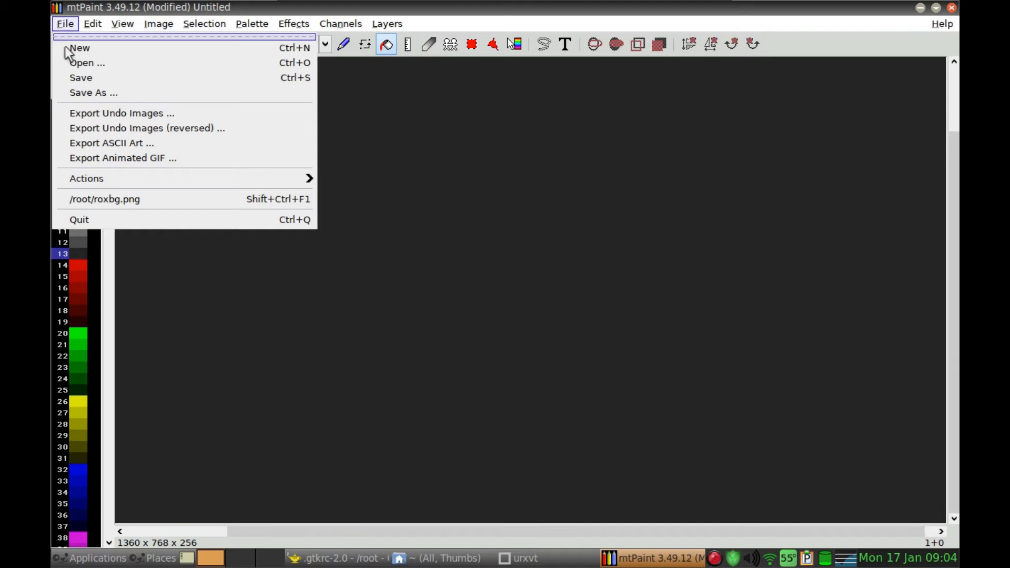
pyautogui.click(81, 97)
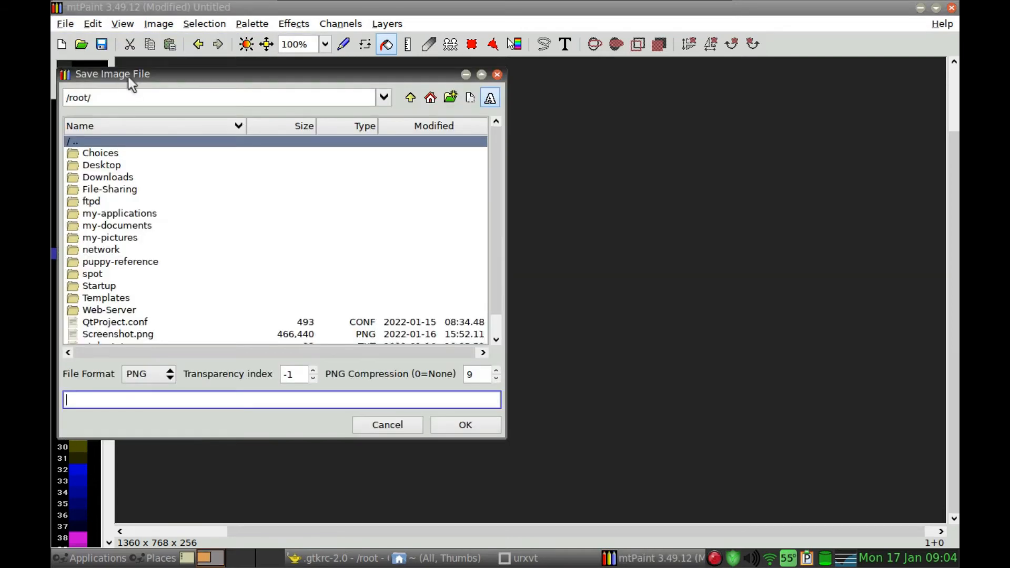
pyautogui.click(87, 100)
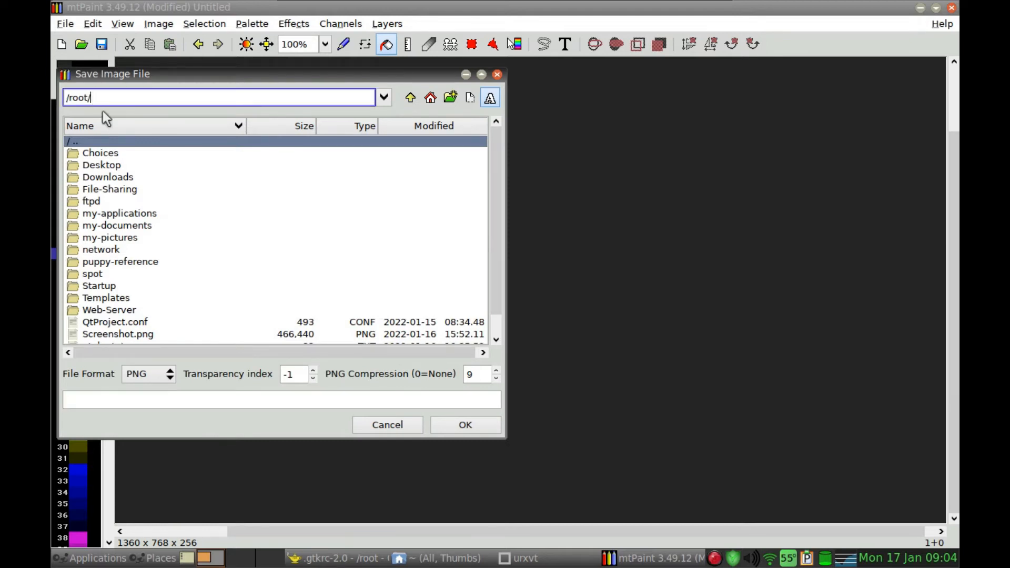
pyautogui.click(146, 401)
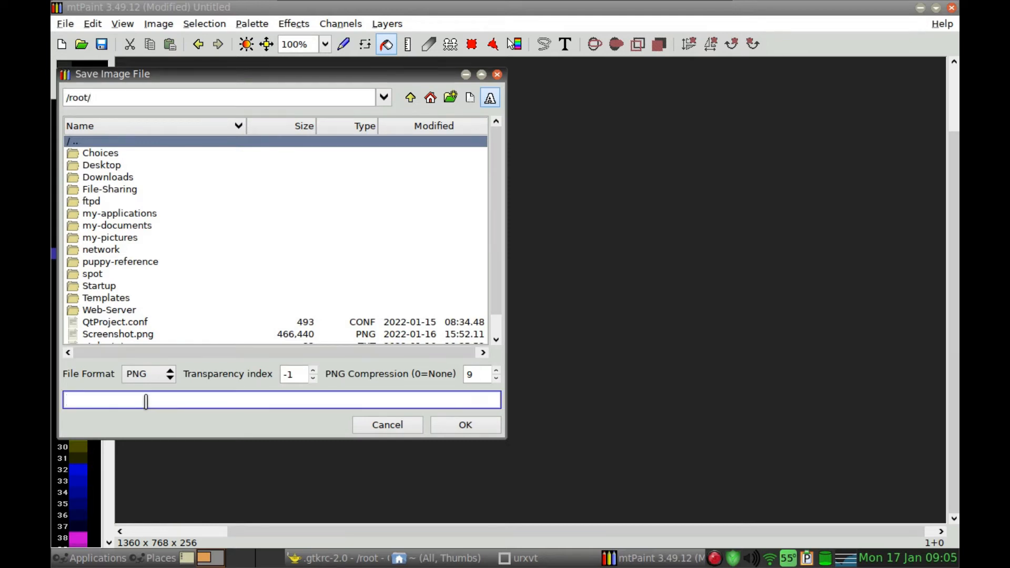
pyautogui.write('roxbg.p')
pyautogui.write('ng')
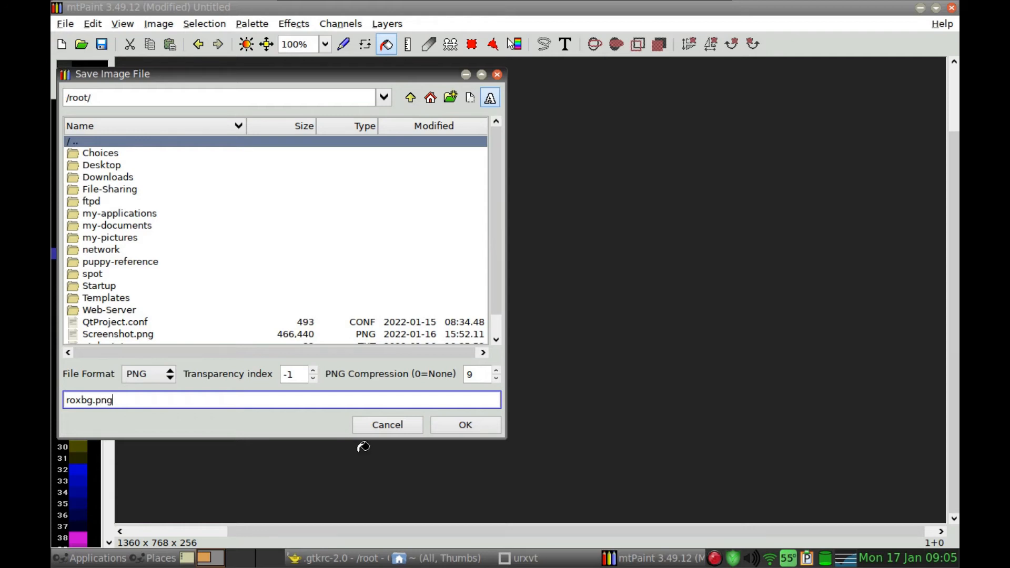
pyautogui.click(451, 435)
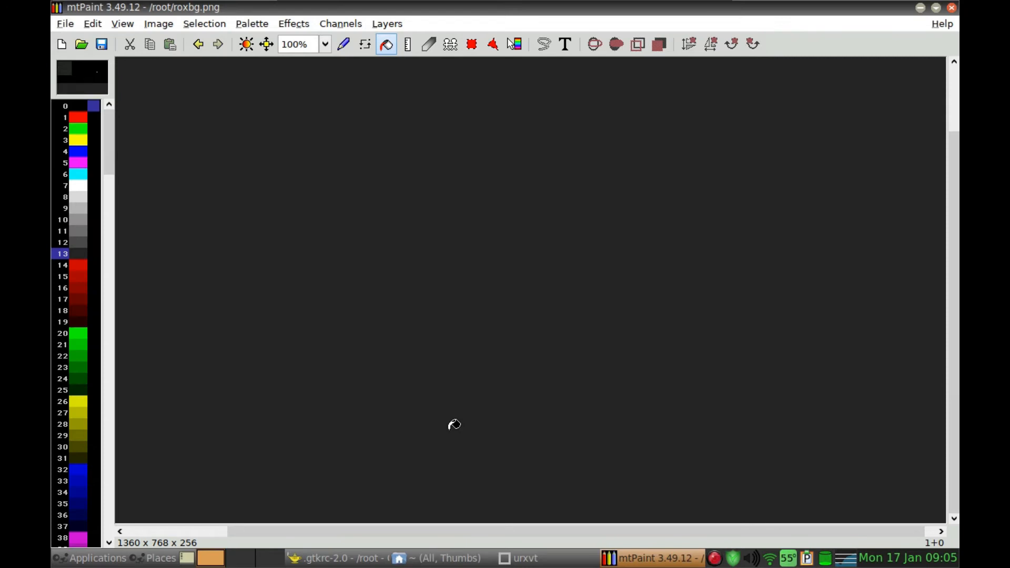
# Quit mtPaint and exit the terminal session.
pyautogui.hotkey('ctrl', 'q')
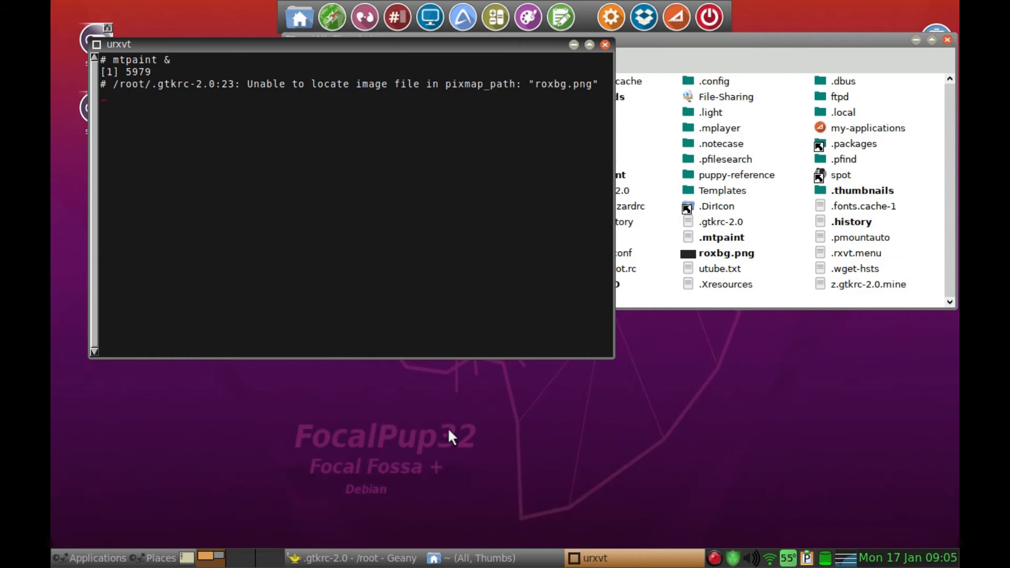
pyautogui.write('xit')
pyautogui.press('Return')
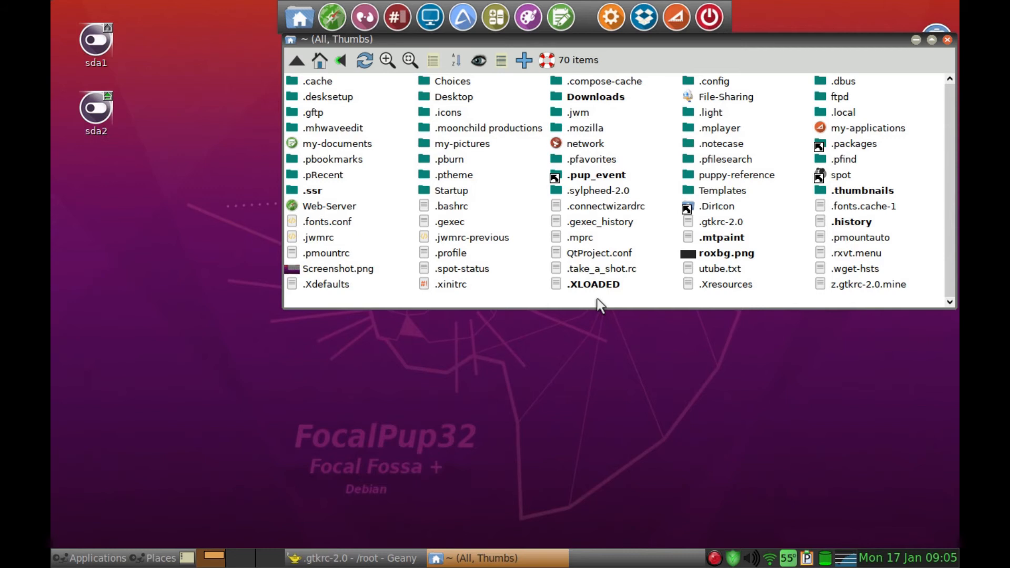
# Reload and restart the JWM window manager from a new terminal with "jwm -reload && jwm -restart &".
pyautogui.press('`')
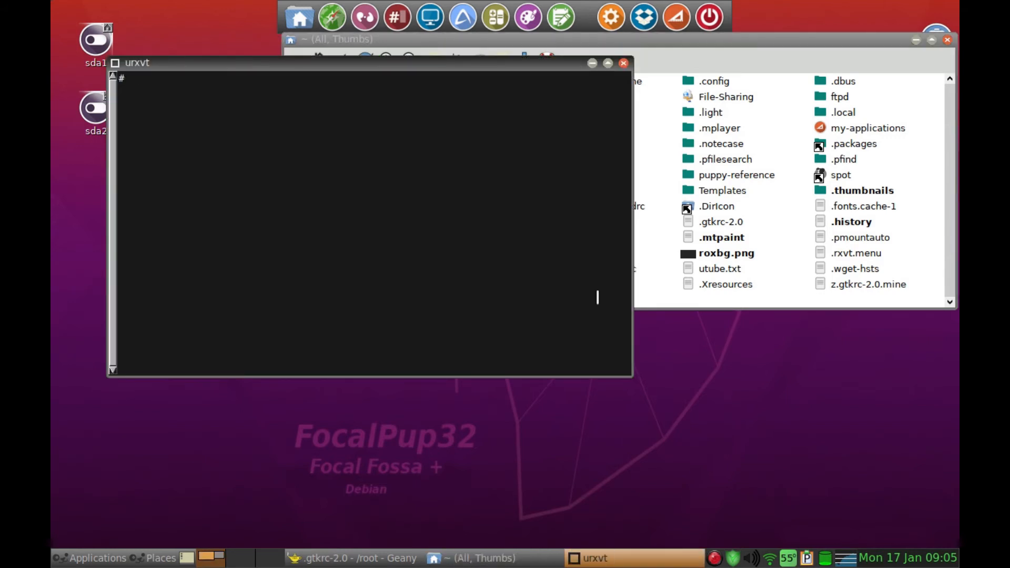
pyautogui.write('jwm')
pyautogui.write('-reload && jwm -restart')
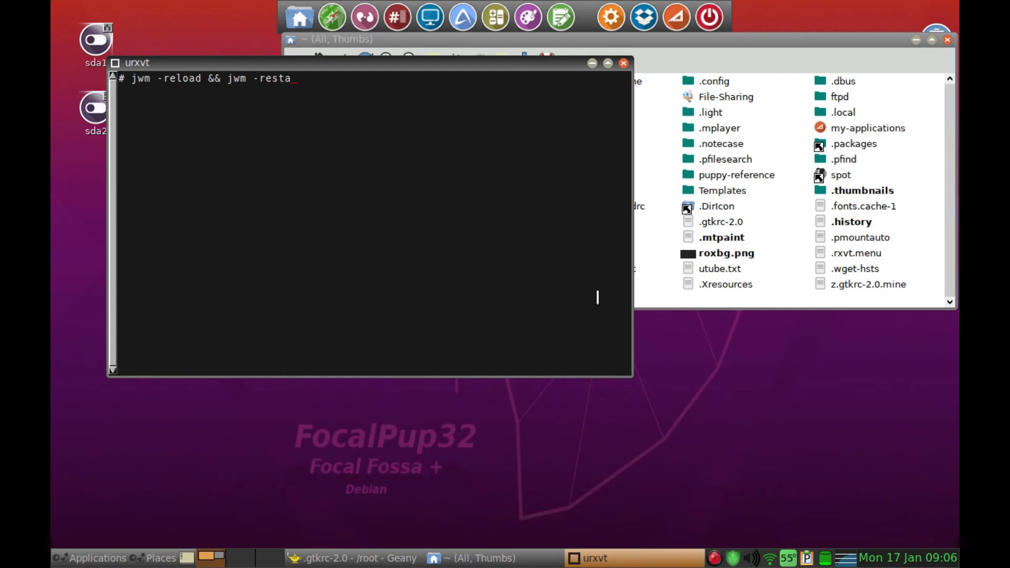
pyautogui.write(' &')
pyautogui.press('Return')
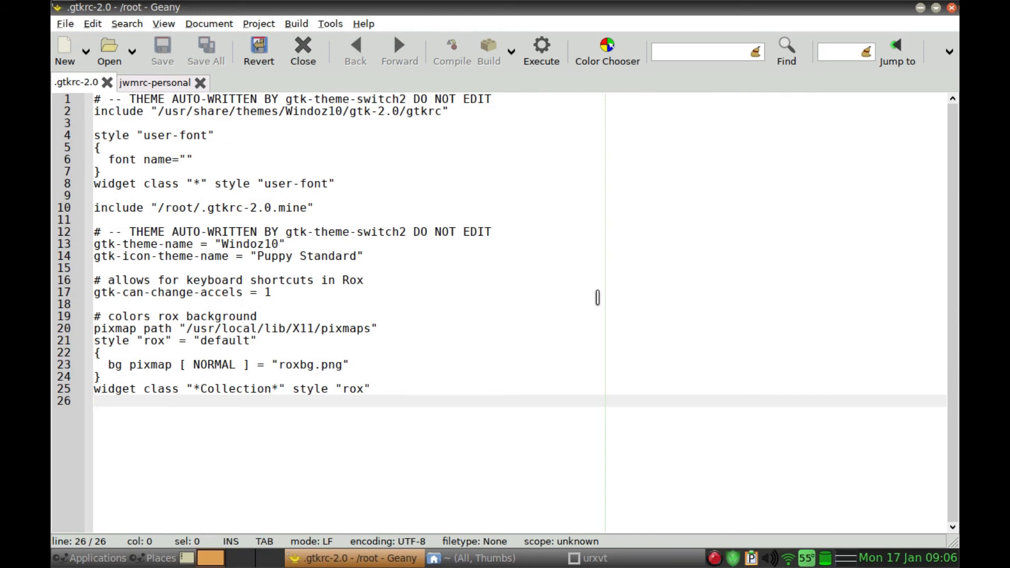
# Close all remaining windows: the Geany editor, the terminal and the home folder window.
pyautogui.hotkey('alt', 'F4')
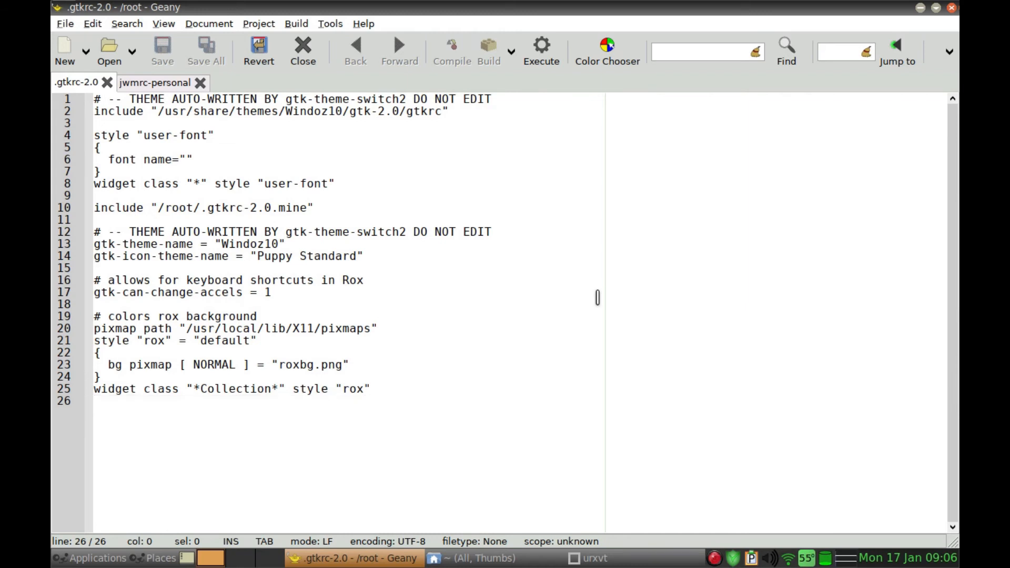
pyautogui.write('e')
pyautogui.press('BackSpace')
pyautogui.write('exit')
pyautogui.press('Return')
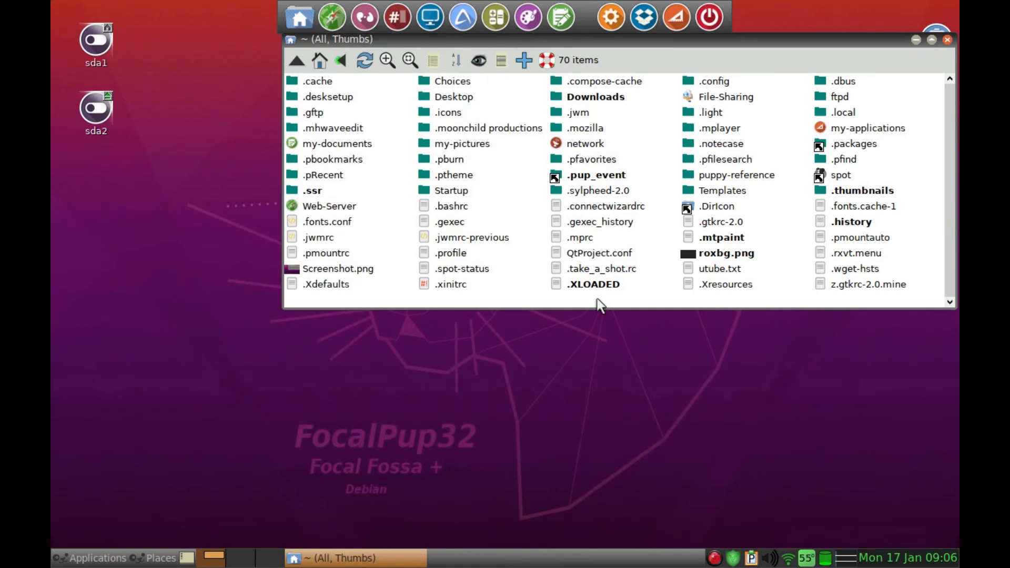
pyautogui.hotkey('ctrl', 'q')
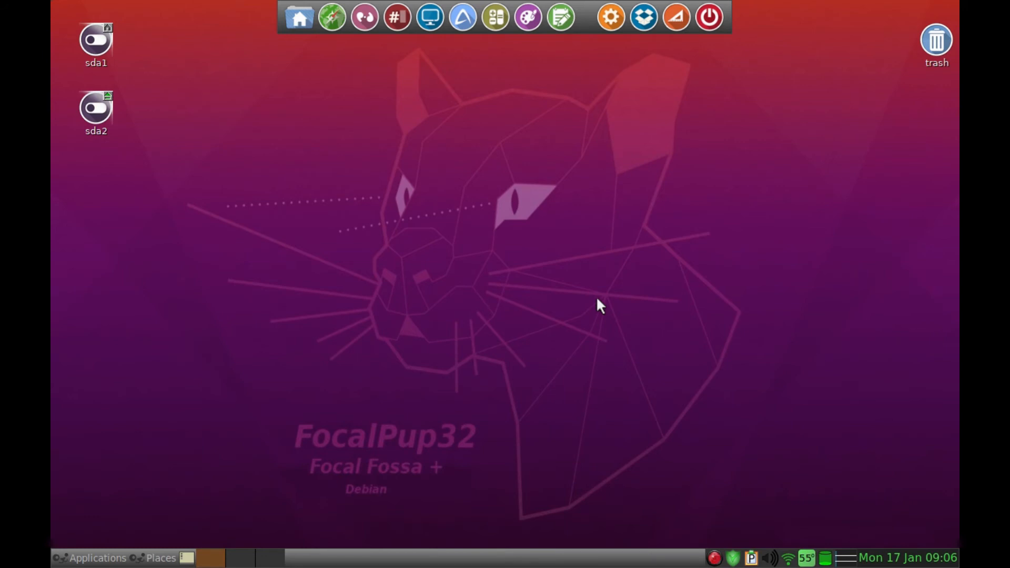
# Reopen the home folder in the file manager and move its window up to just below the dock.
pyautogui.press('super+e')
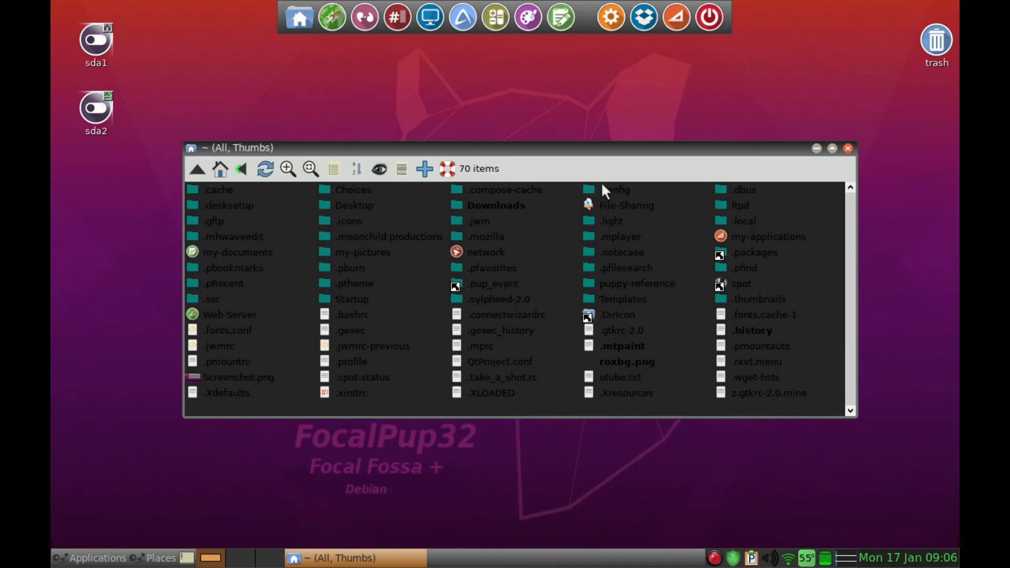
pyautogui.moveTo(594, 153); pyautogui.dragTo(691, 53)
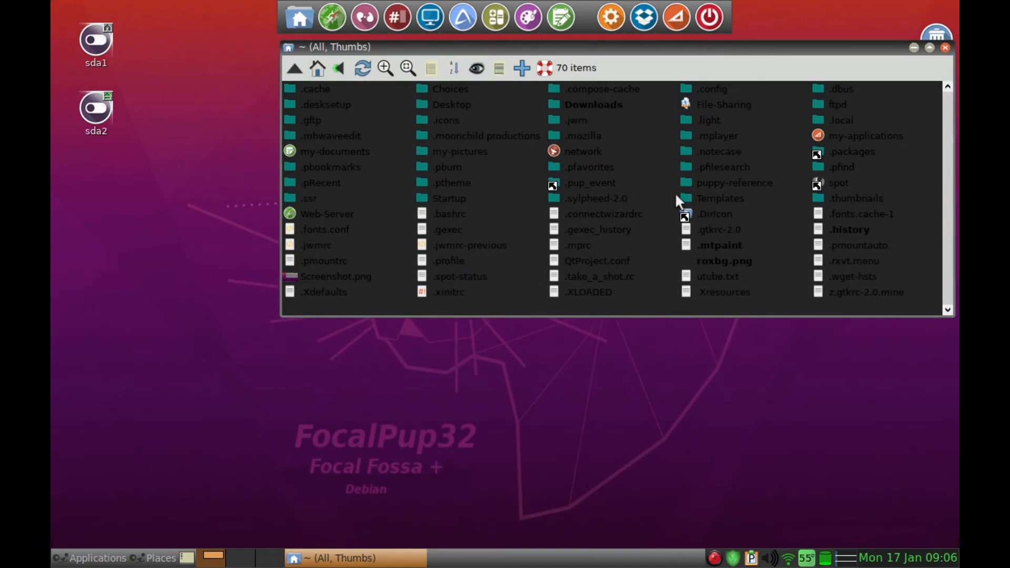
# Enable colouring files based on their types in the file manager's colour options, keeping the Options dialog clear of the file list.
pyautogui.rightClick(647, 302)
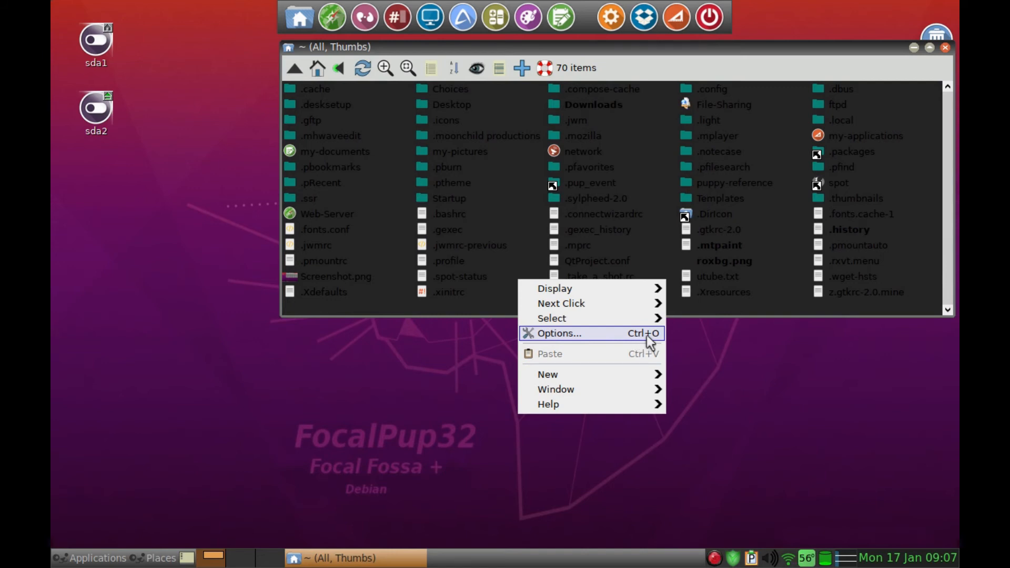
pyautogui.click(435, 310)
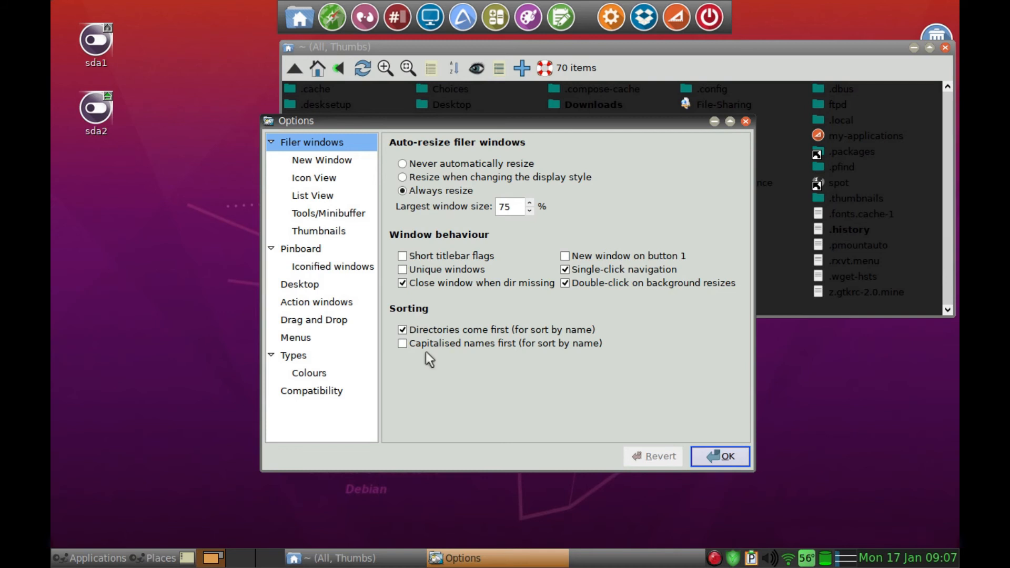
pyautogui.click(310, 373)
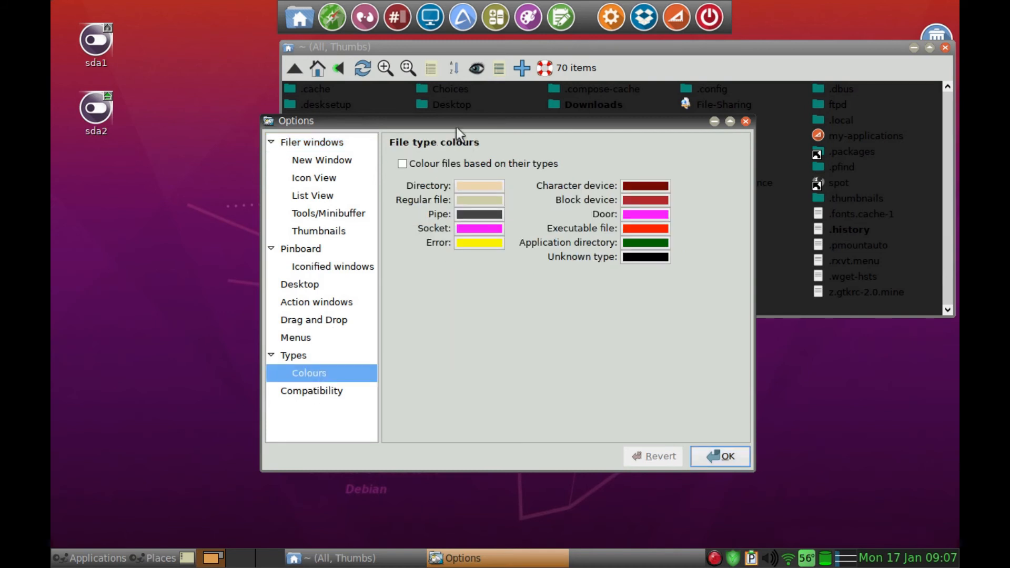
pyautogui.moveTo(456, 127); pyautogui.dragTo(338, 190)
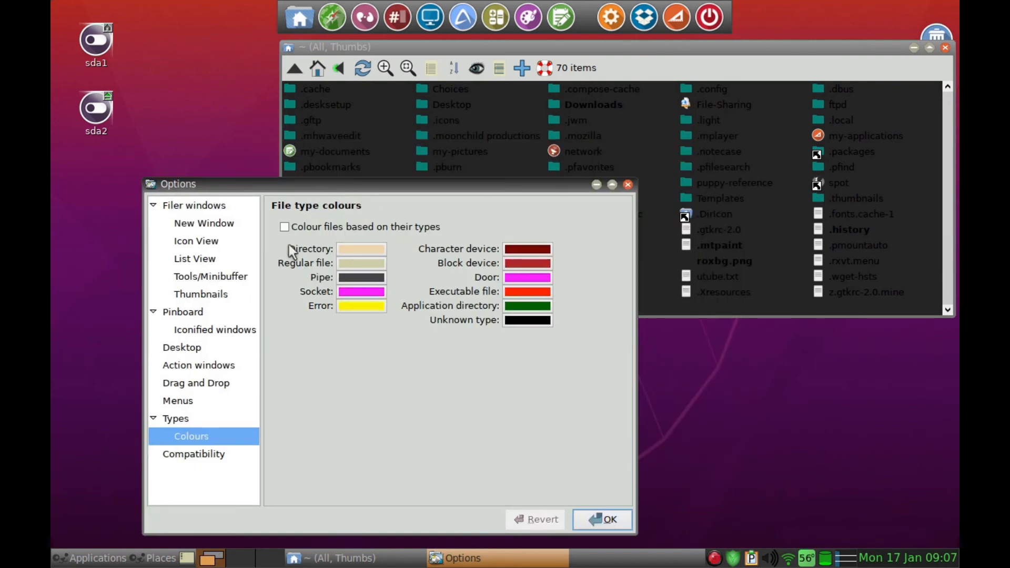
pyautogui.click(286, 230)
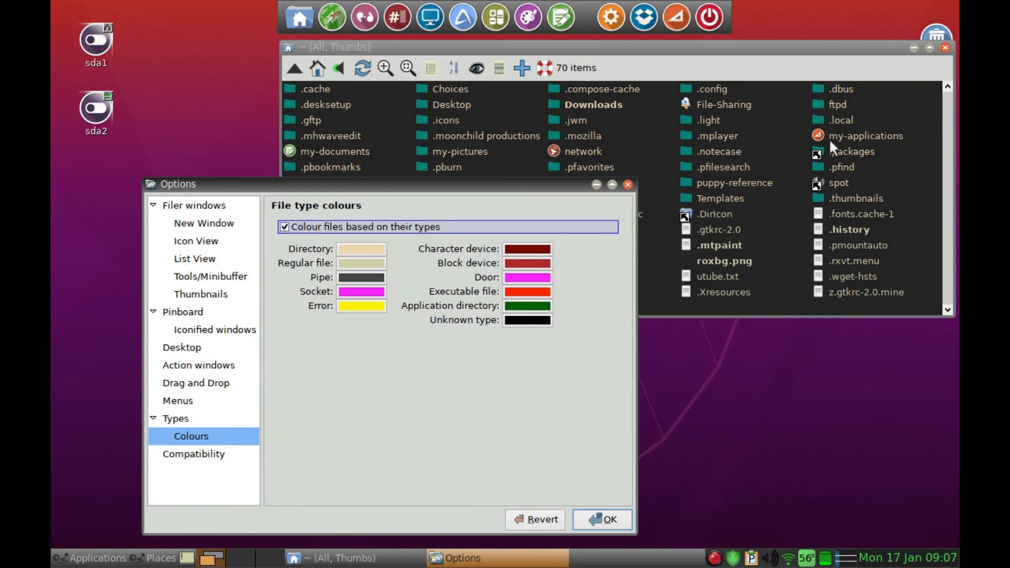
pyautogui.moveTo(466, 184); pyautogui.dragTo(426, 164)
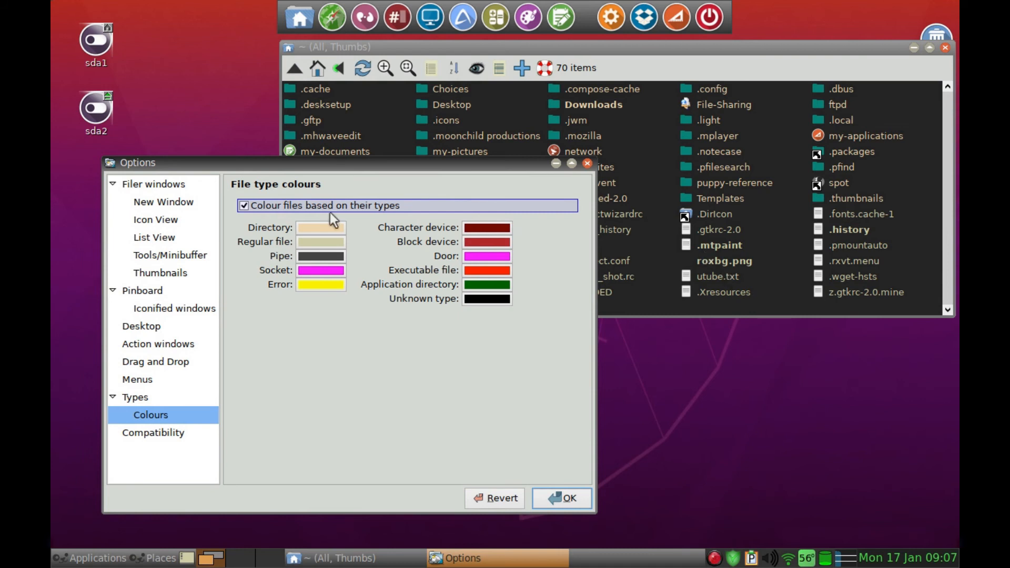
# Set the Directory file type colour to the dark red #A32938, sampled from the desktop background.
pyautogui.click(327, 231)
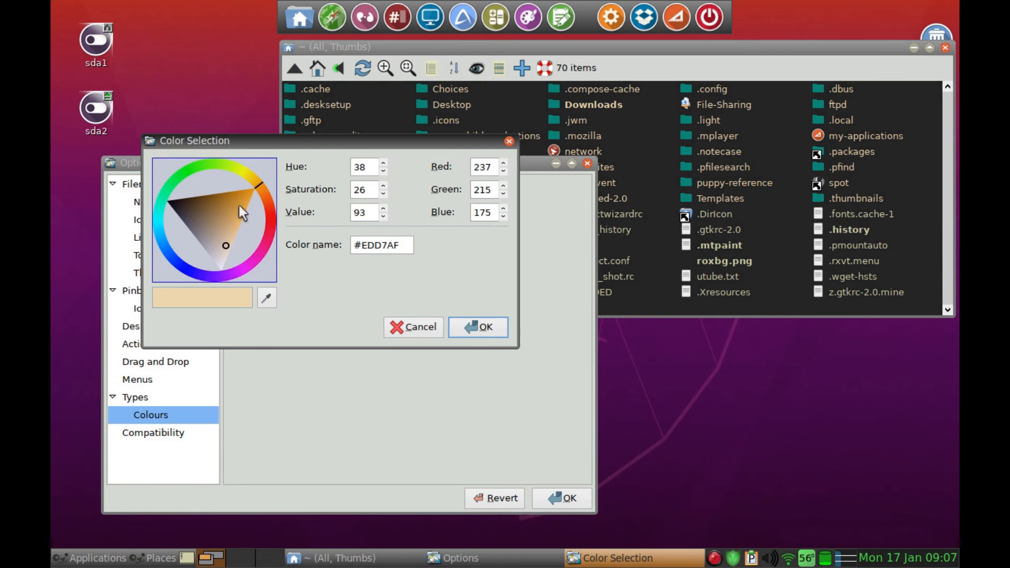
pyautogui.click(273, 220)
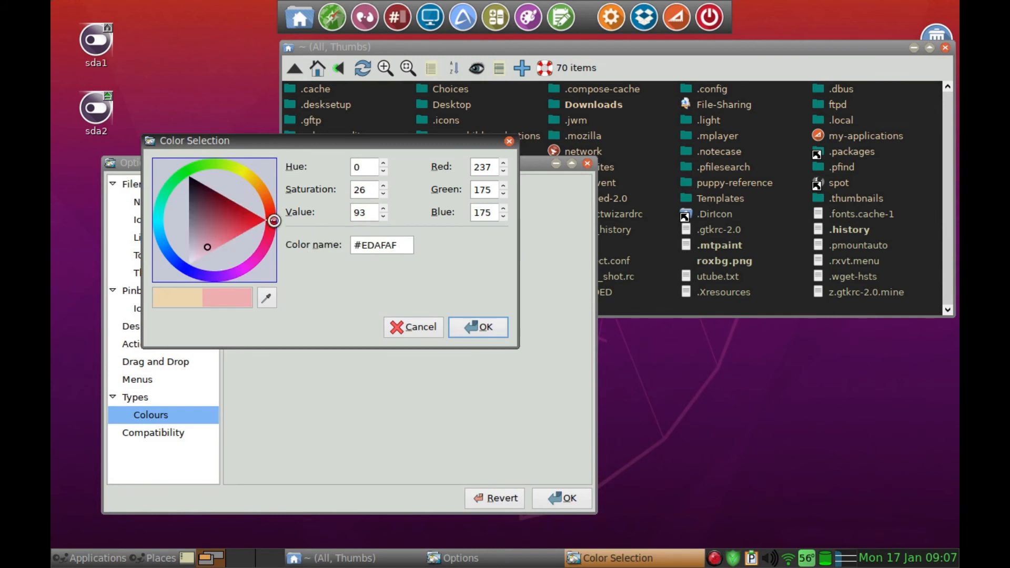
pyautogui.click(267, 299)
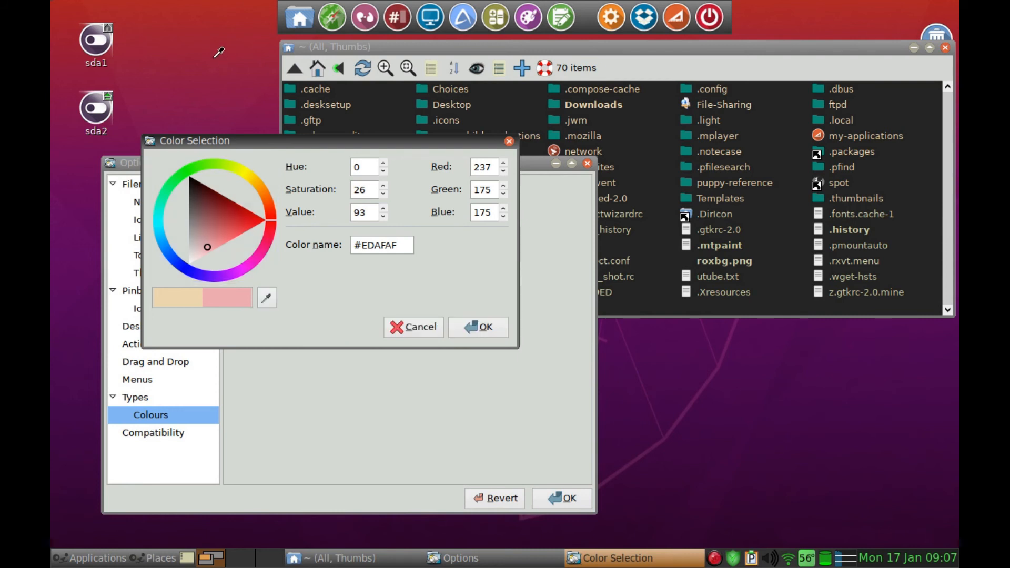
pyautogui.click(206, 41)
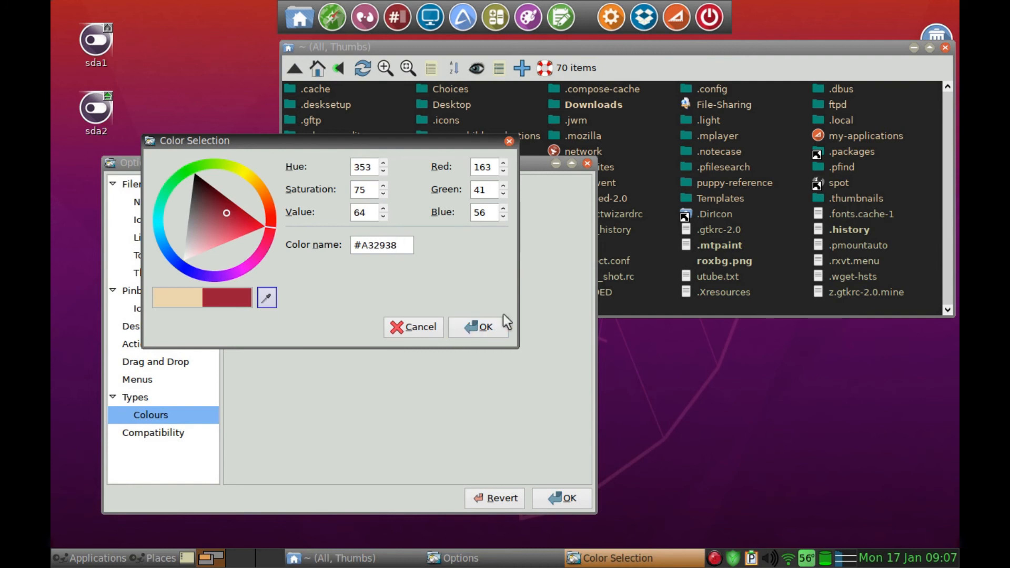
pyautogui.click(466, 331)
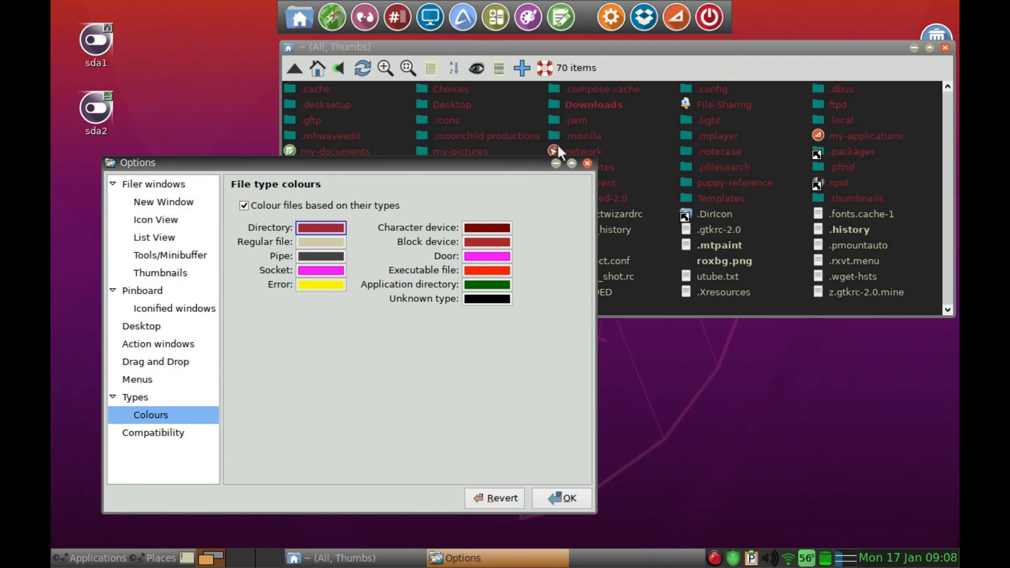
# Set the Directory colour to the light grey #DACECF and the Regular file colour to white, #FFFFFF.
pyautogui.click(336, 227)
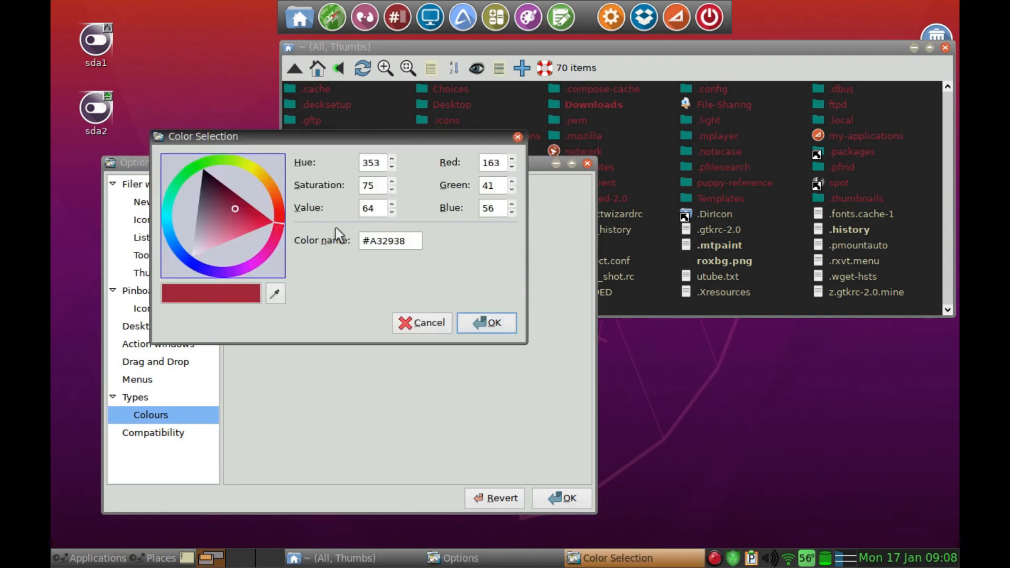
pyautogui.click(197, 241)
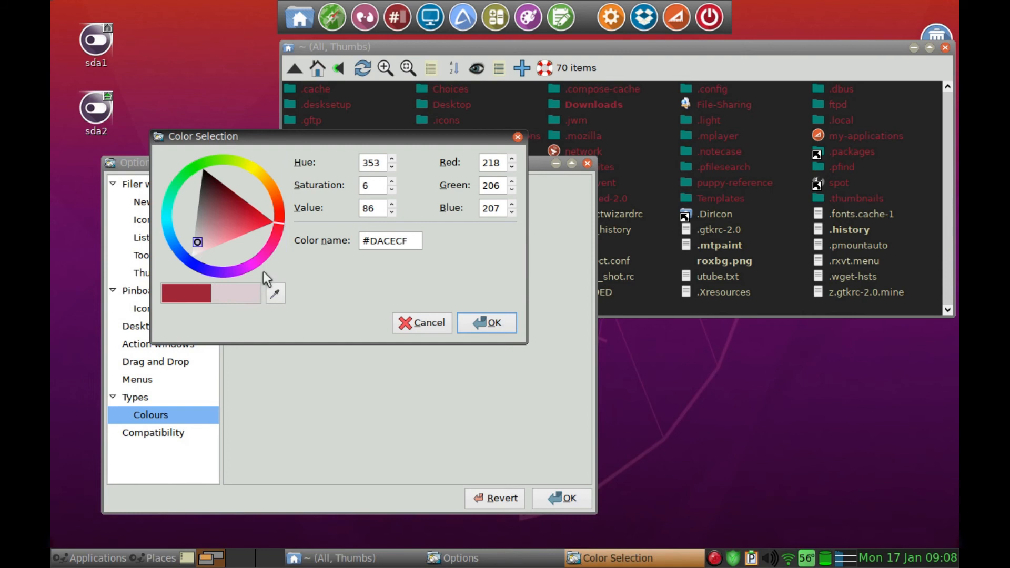
pyautogui.click(481, 323)
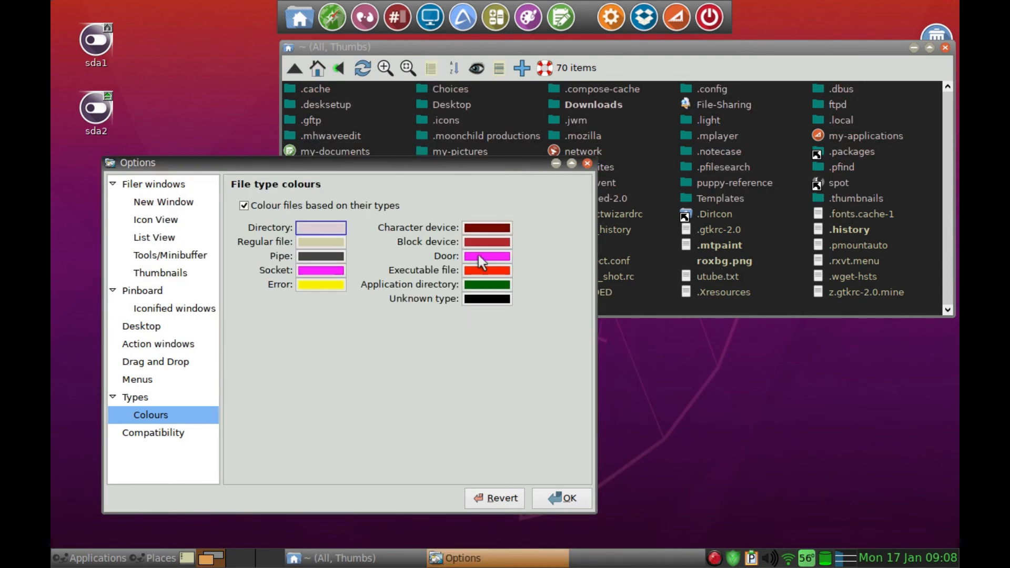
pyautogui.click(305, 243)
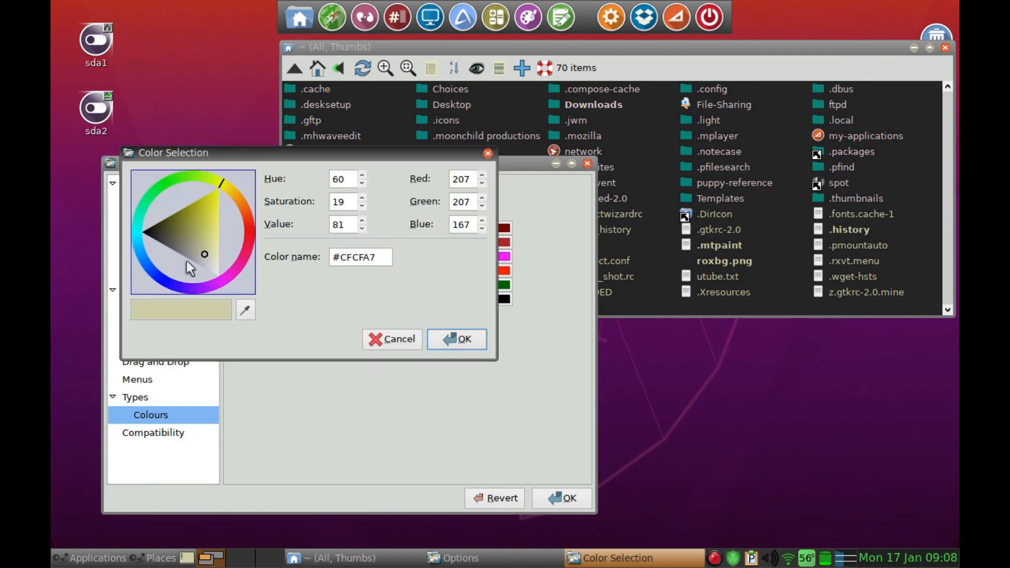
pyautogui.moveTo(198, 257); pyautogui.dragTo(225, 300)
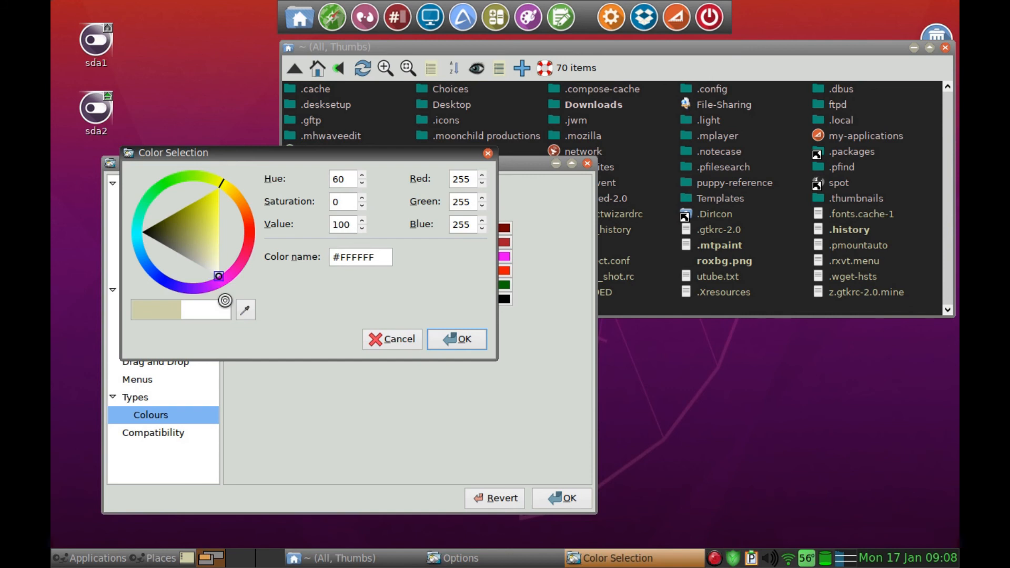
pyautogui.click(452, 340)
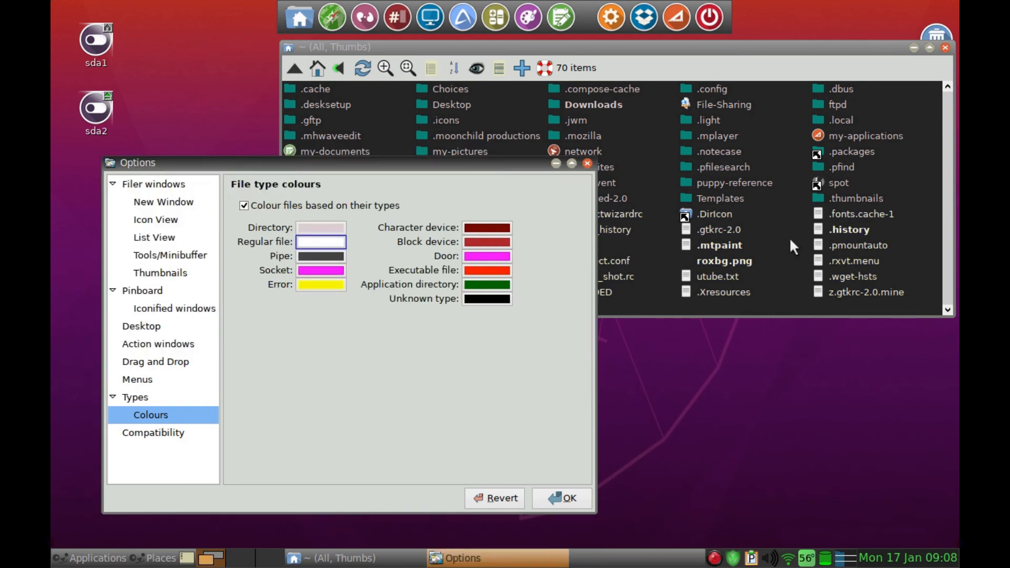
# Set the Error file type colour to red #C60F25, sampled from the red system tray icon.
pyautogui.click(324, 285)
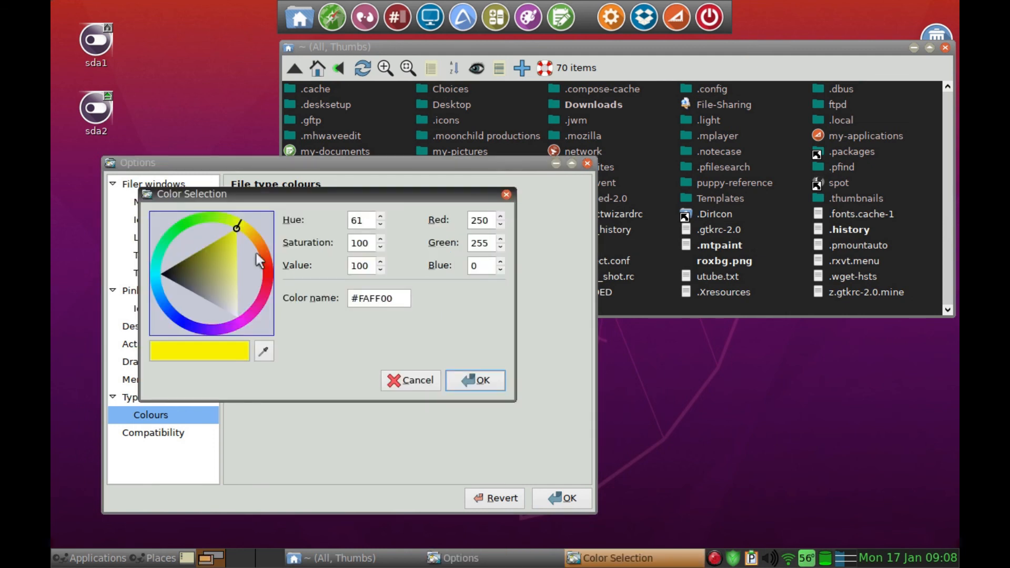
pyautogui.click(261, 249)
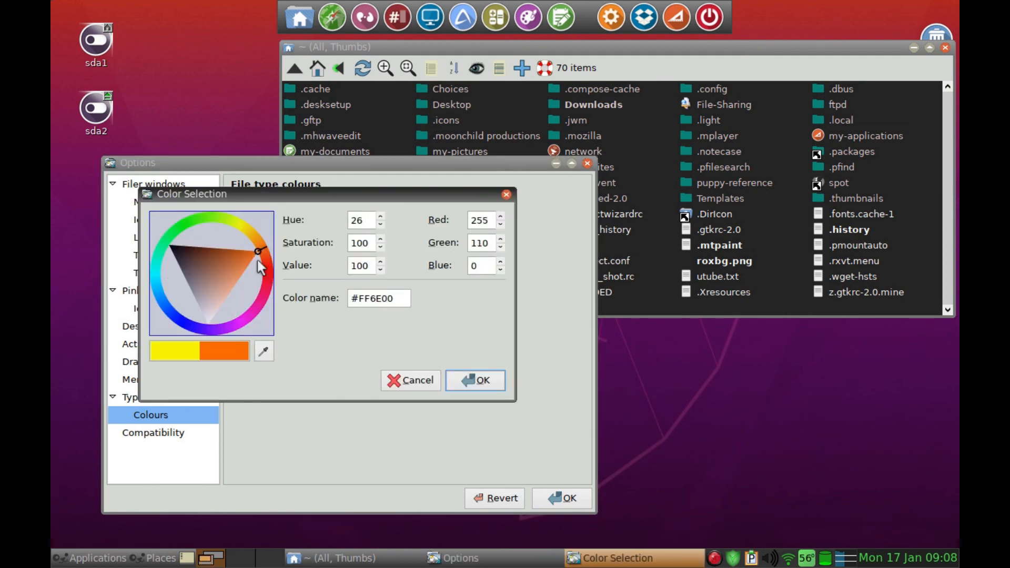
pyautogui.click(266, 274)
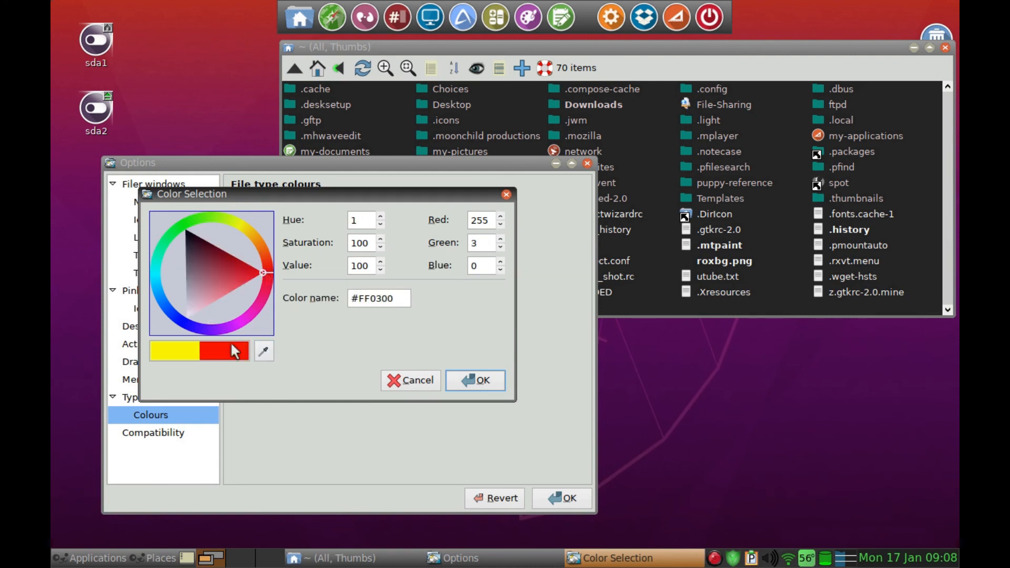
pyautogui.click(267, 353)
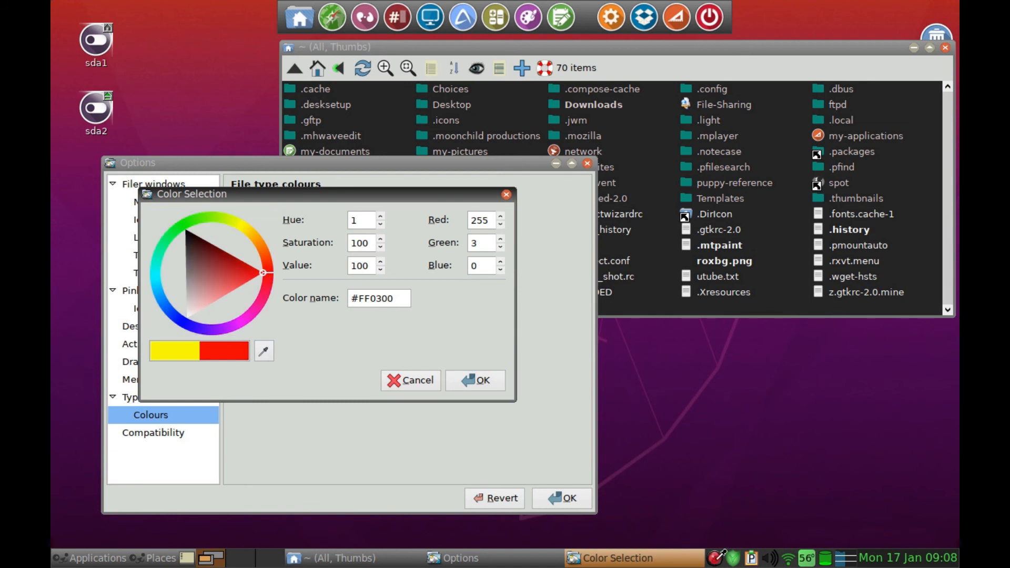
pyautogui.click(716, 557)
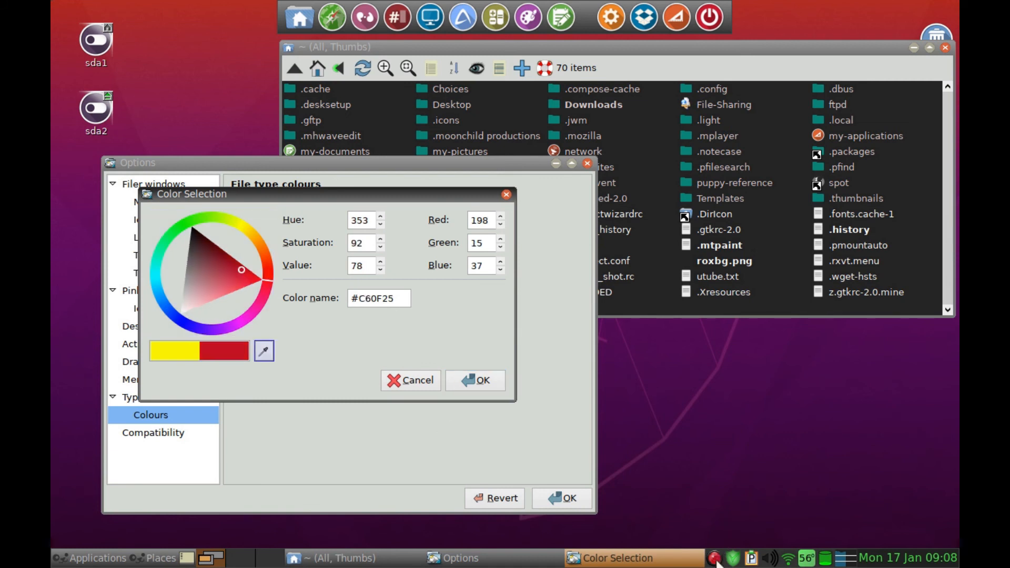
pyautogui.click(458, 374)
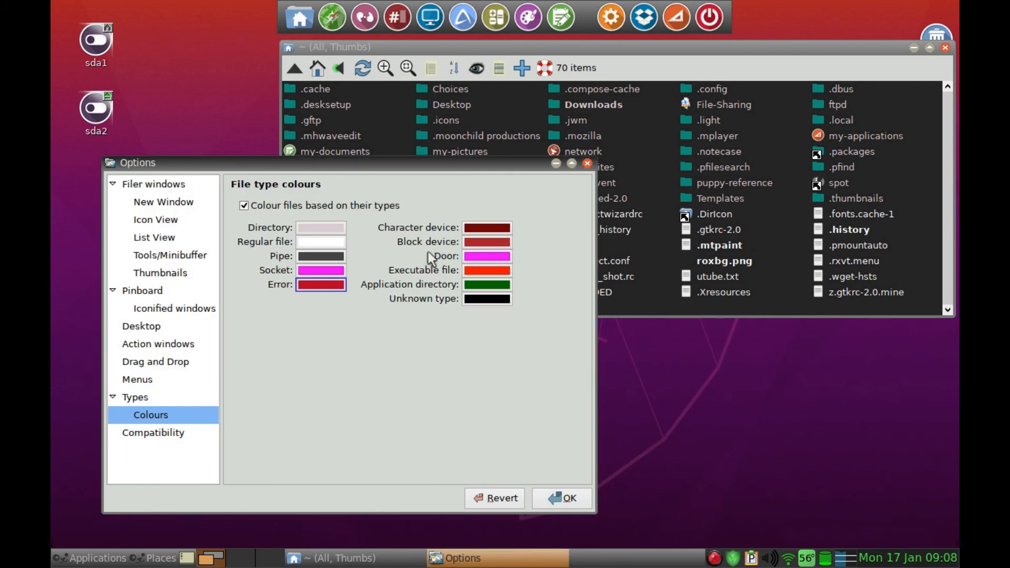
# Accept the file type colours after viewing them in the file list, and move the home folder window up towards the dock.
pyautogui.moveTo(427, 166); pyautogui.dragTo(555, 363)
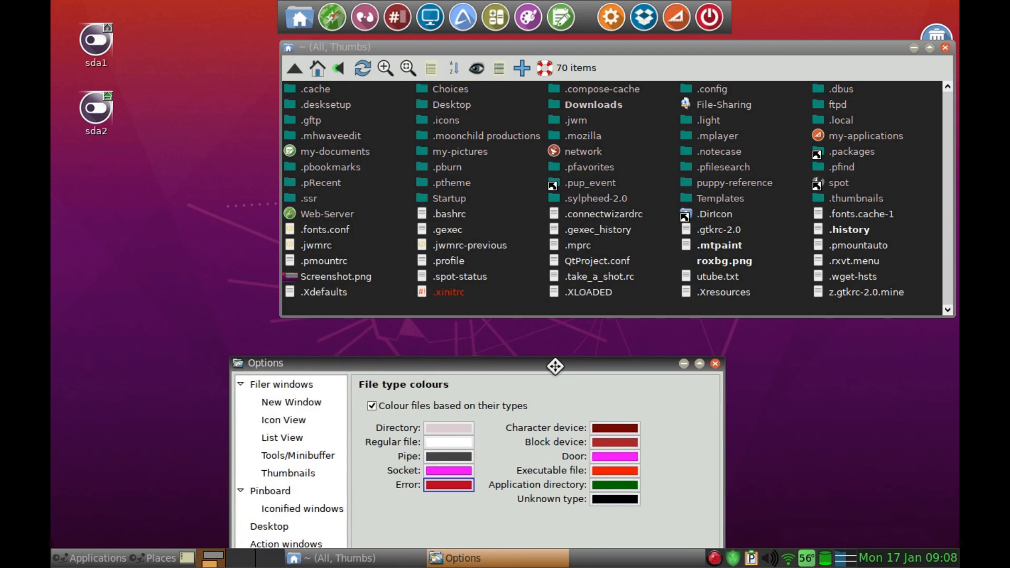
pyautogui.moveTo(607, 360); pyautogui.dragTo(513, 171)
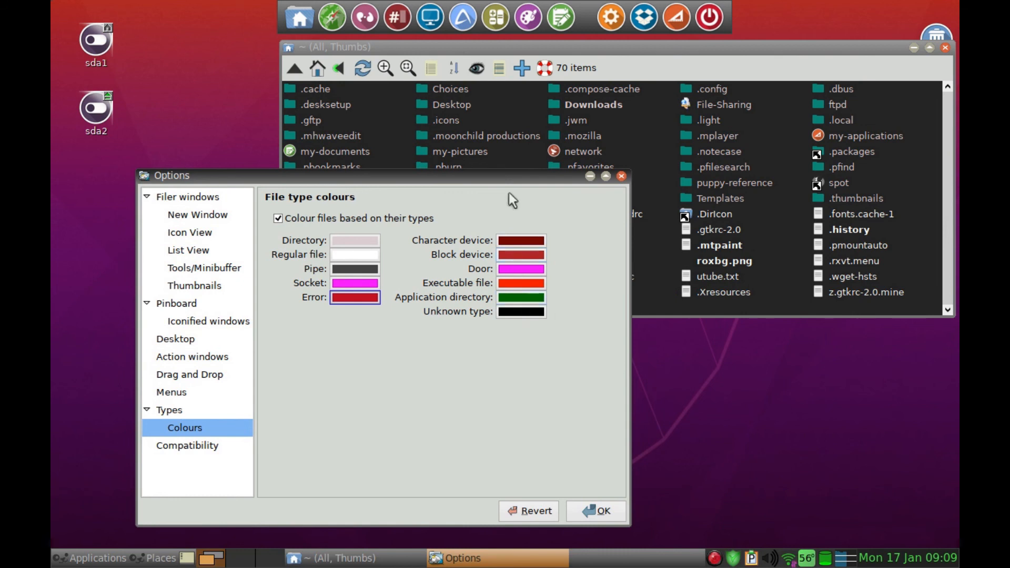
pyautogui.moveTo(507, 182); pyautogui.dragTo(507, 141)
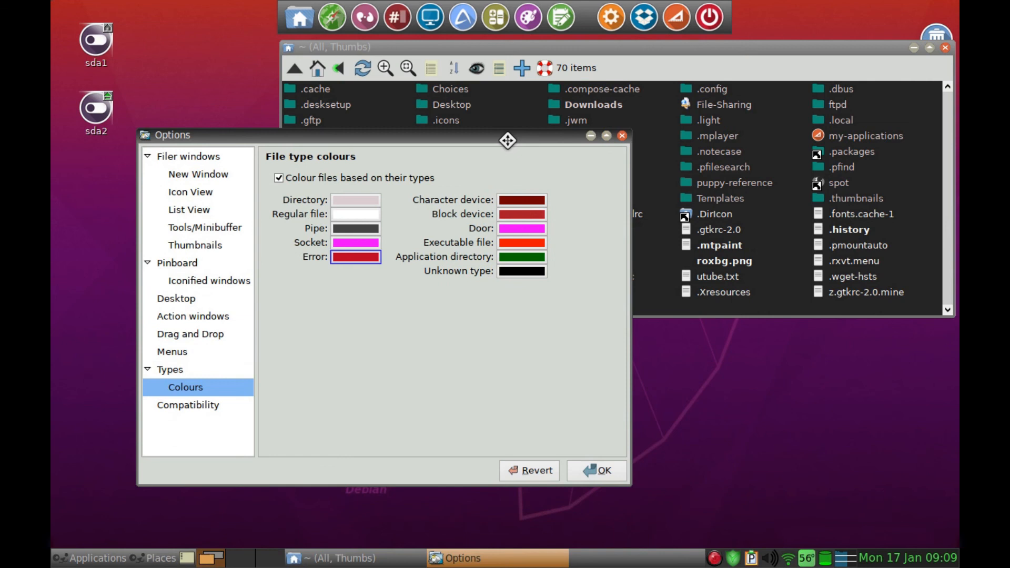
pyautogui.click(600, 470)
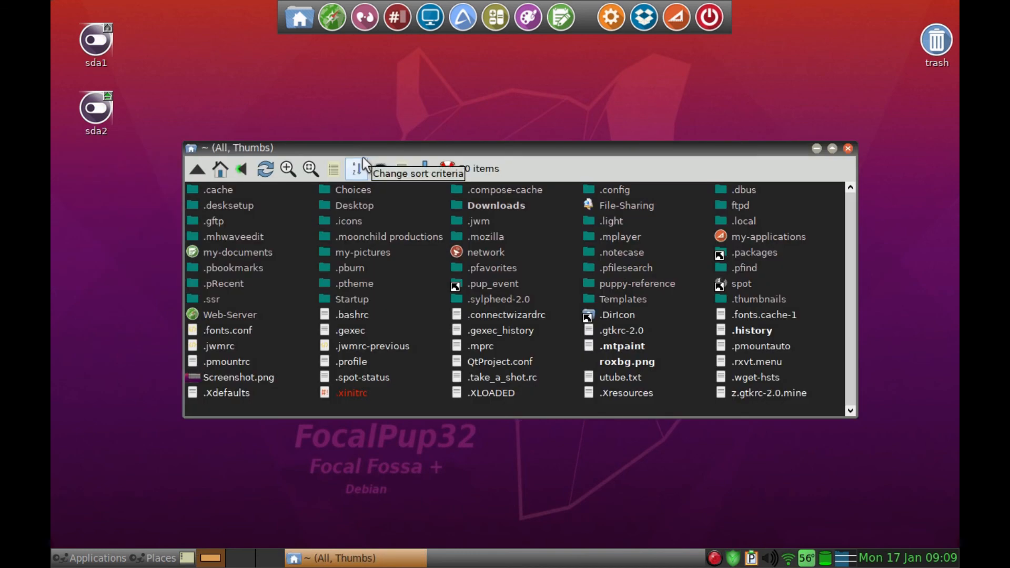
pyautogui.moveTo(342, 145); pyautogui.dragTo(424, 65)
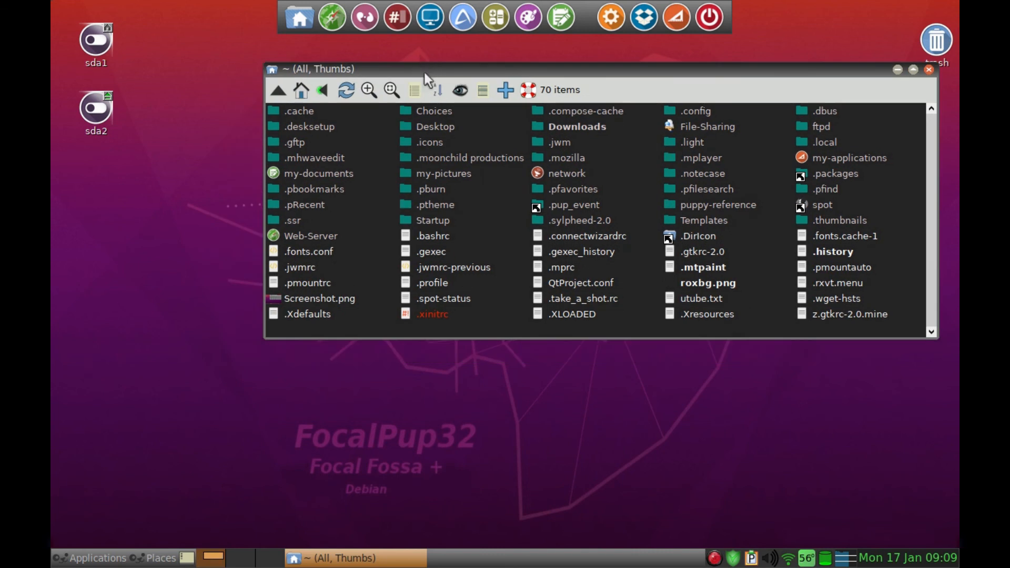